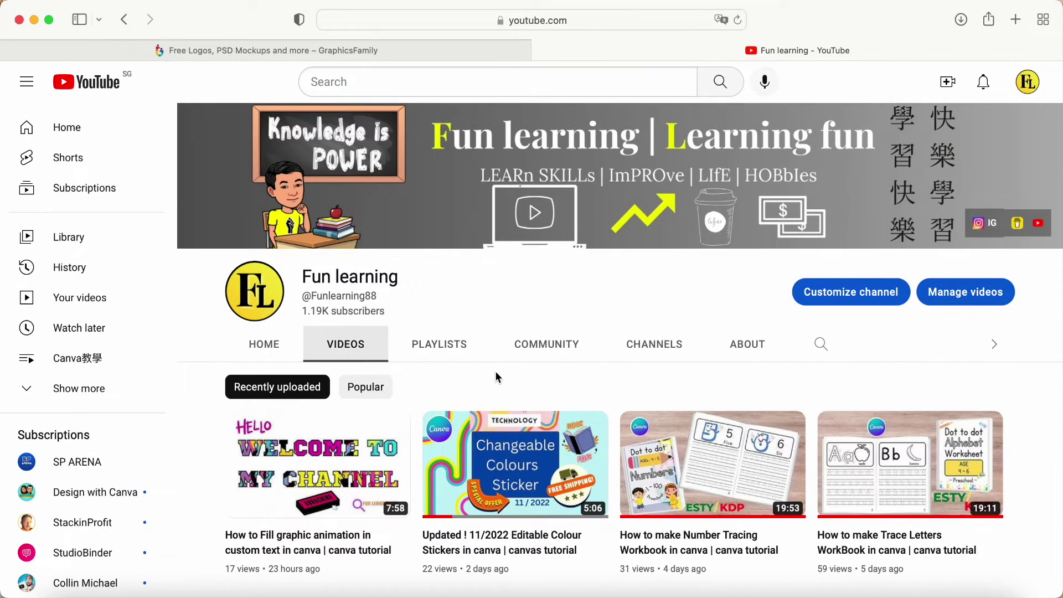
Switch to the GraphicsFamily site.
{"action": "scroll", "coordinate": [495, 373], "scroll_direction": "down", "scroll_amount": 6}
{"action": "scroll", "coordinate": [520, 411], "scroll_direction": "down", "scroll_amount": 4}
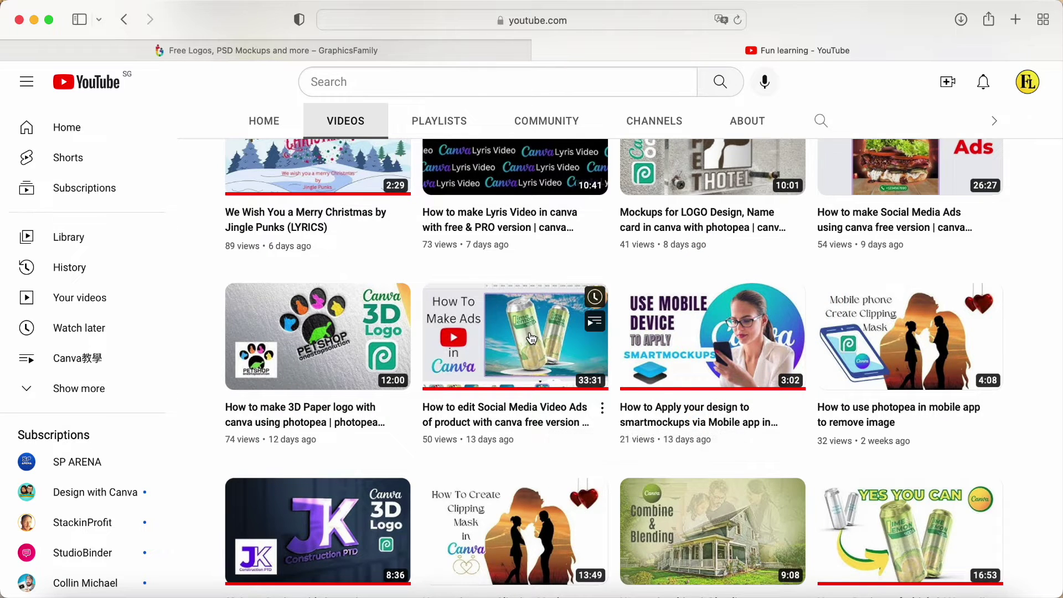
{"action": "scroll", "coordinate": [692, 454], "scroll_direction": "down", "scroll_amount": 2}
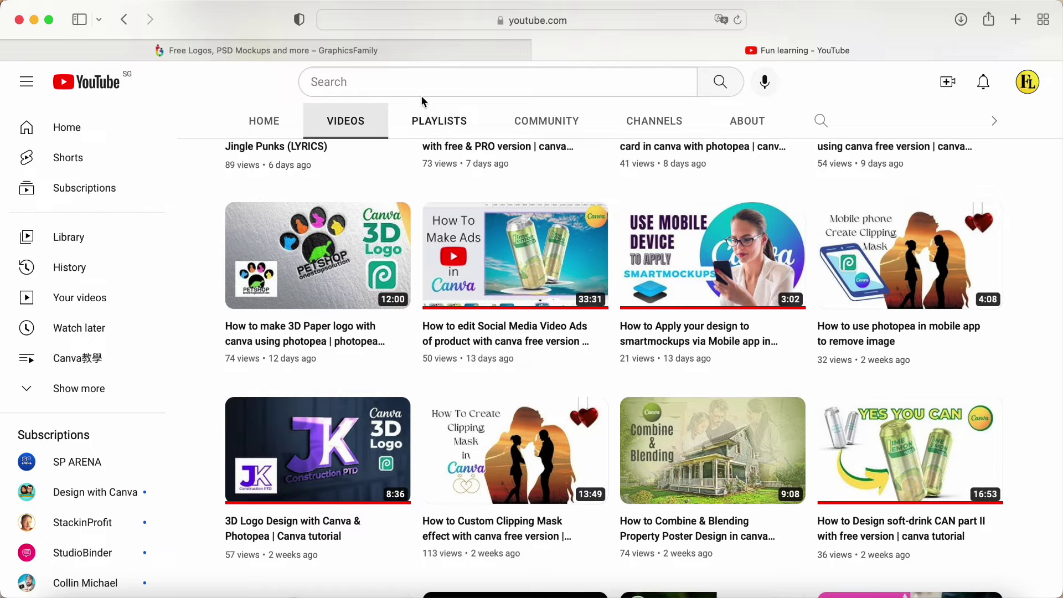
{"action": "left_click", "coordinate": [431, 49]}
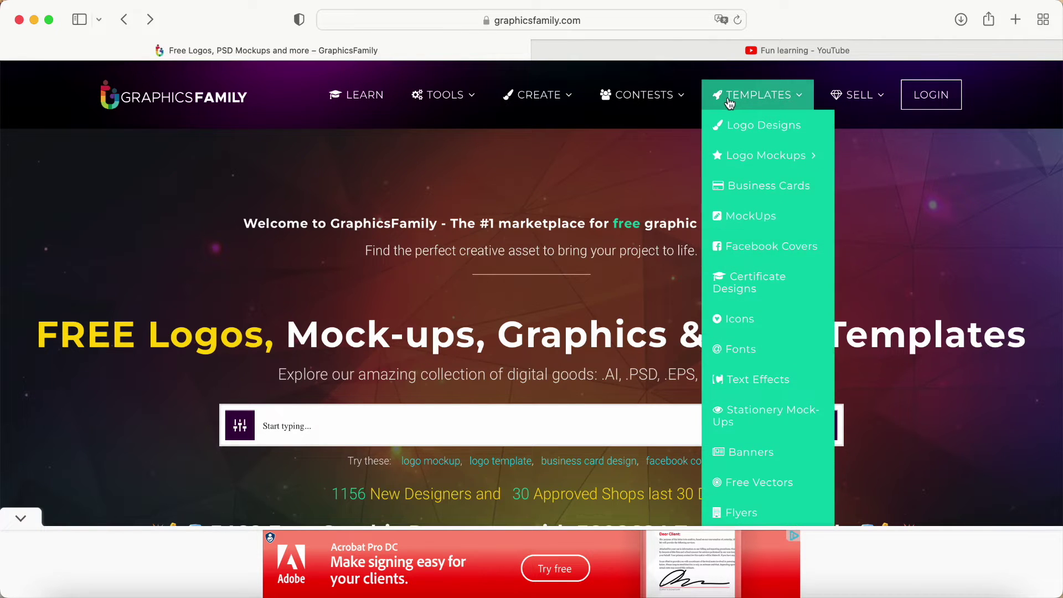
Open the Banner templates, close the webinar ad, and filter the templates to Billboards.
{"action": "mouse_move", "coordinate": [433, 98]}
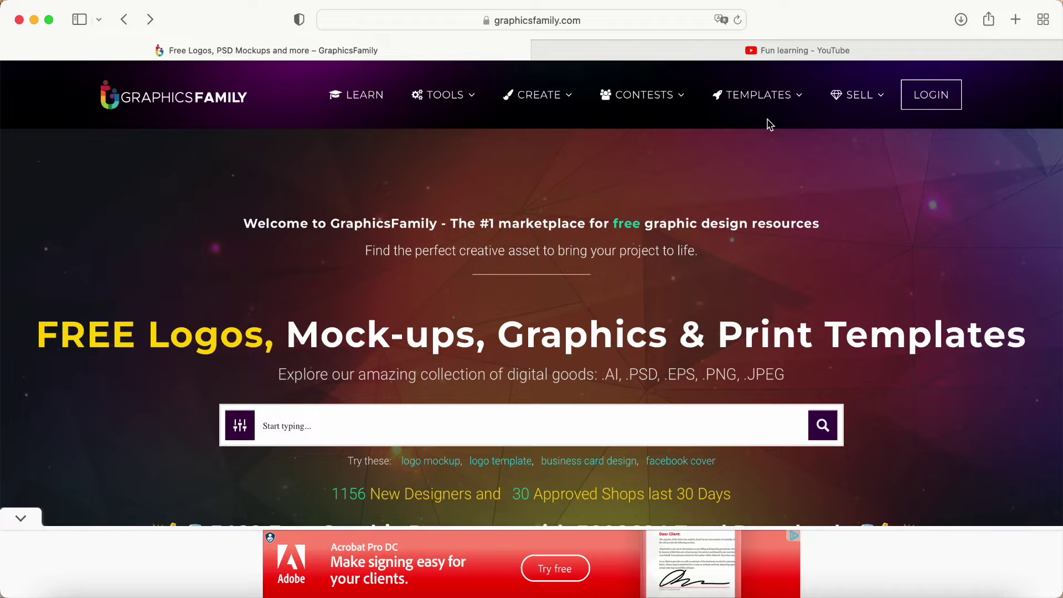
{"action": "mouse_move", "coordinate": [755, 107]}
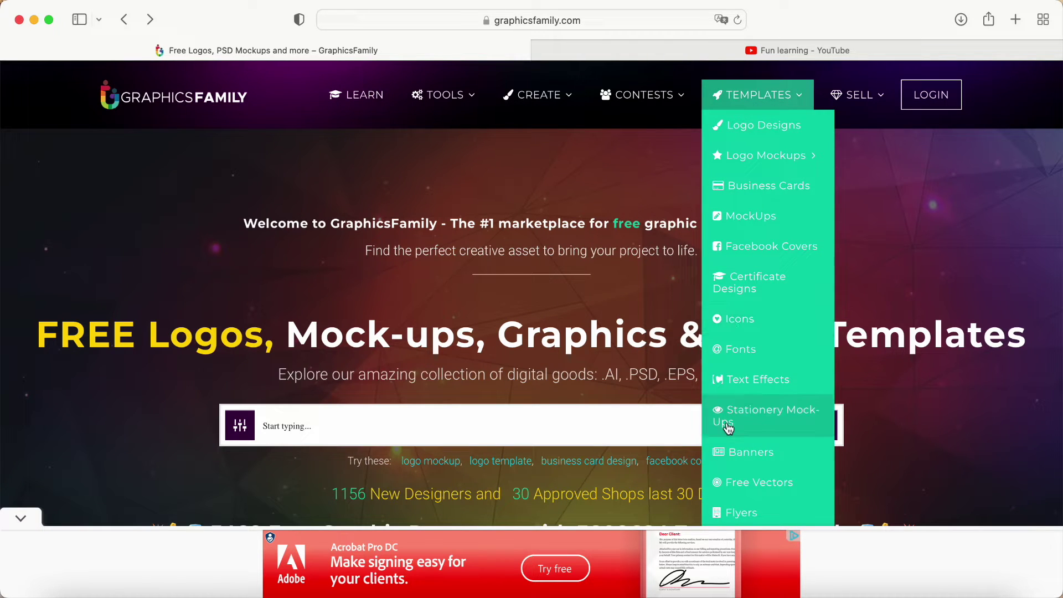
{"action": "left_click", "coordinate": [745, 458]}
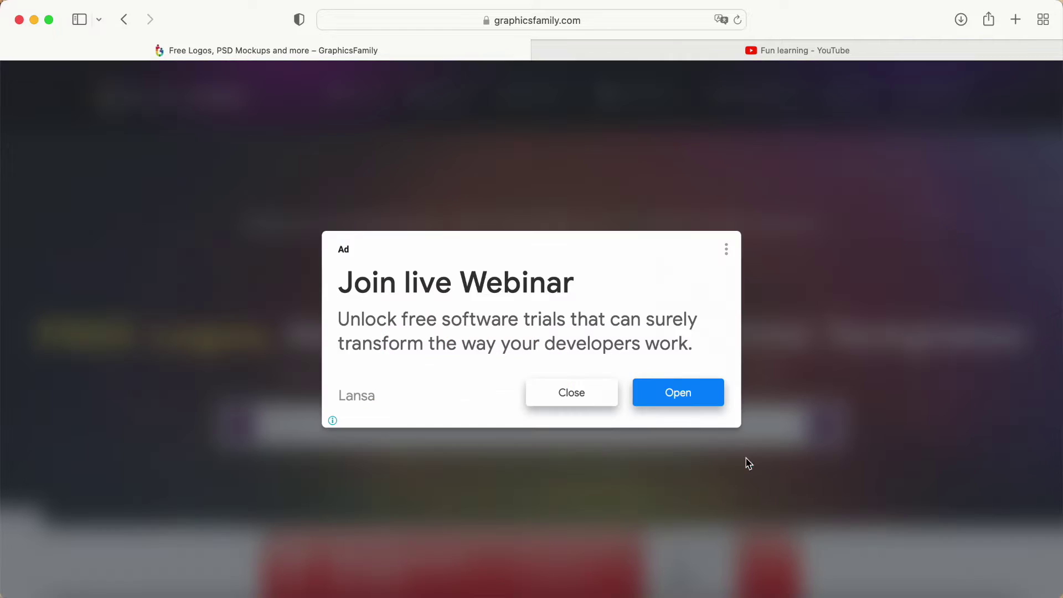
{"action": "left_click", "coordinate": [574, 394]}
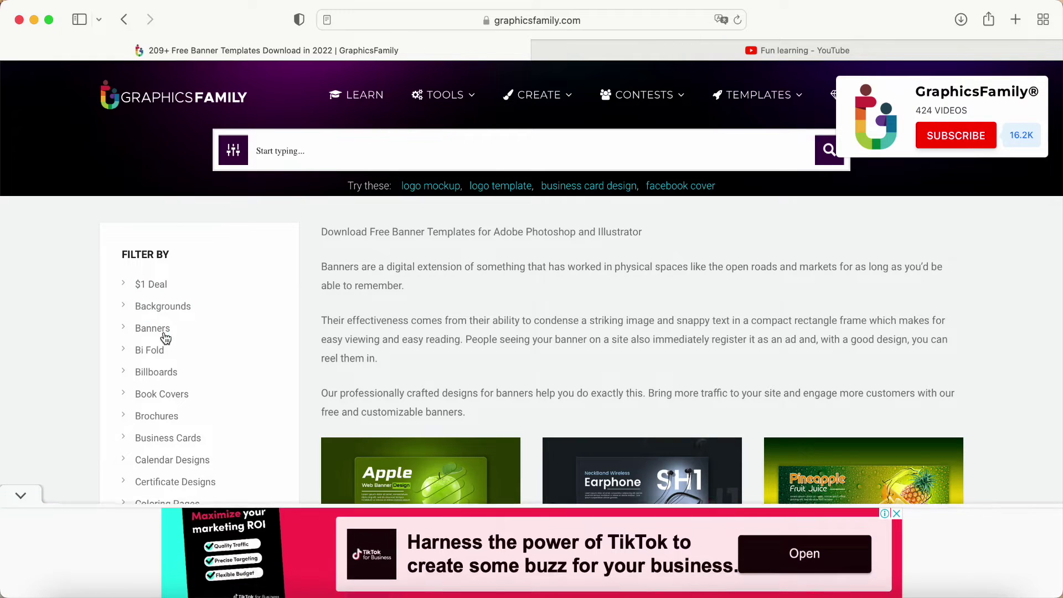
{"action": "left_click", "coordinate": [155, 373]}
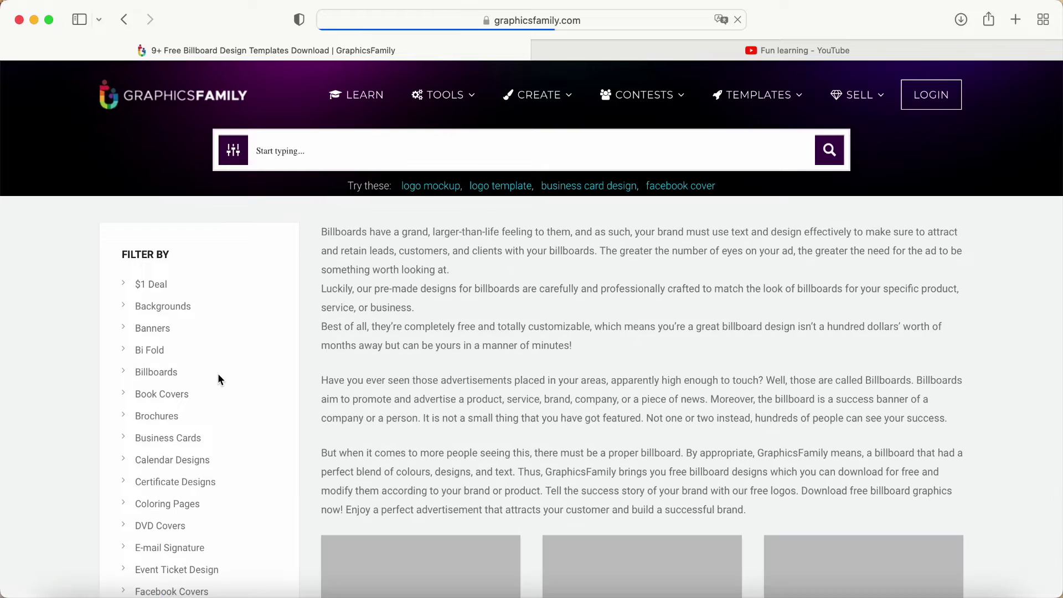
Close the channel promotion card and open the Big Outdoor Billboard Mockup page.
{"action": "scroll", "coordinate": [462, 371], "scroll_direction": "down", "scroll_amount": 10}
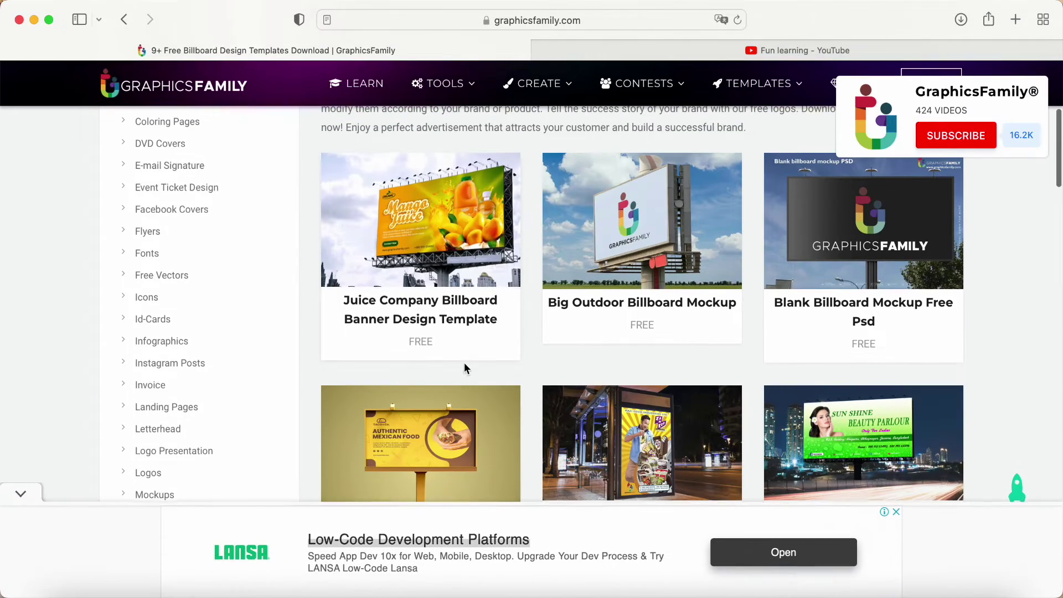
{"action": "scroll", "coordinate": [831, 166], "scroll_direction": "up", "scroll_amount": 1}
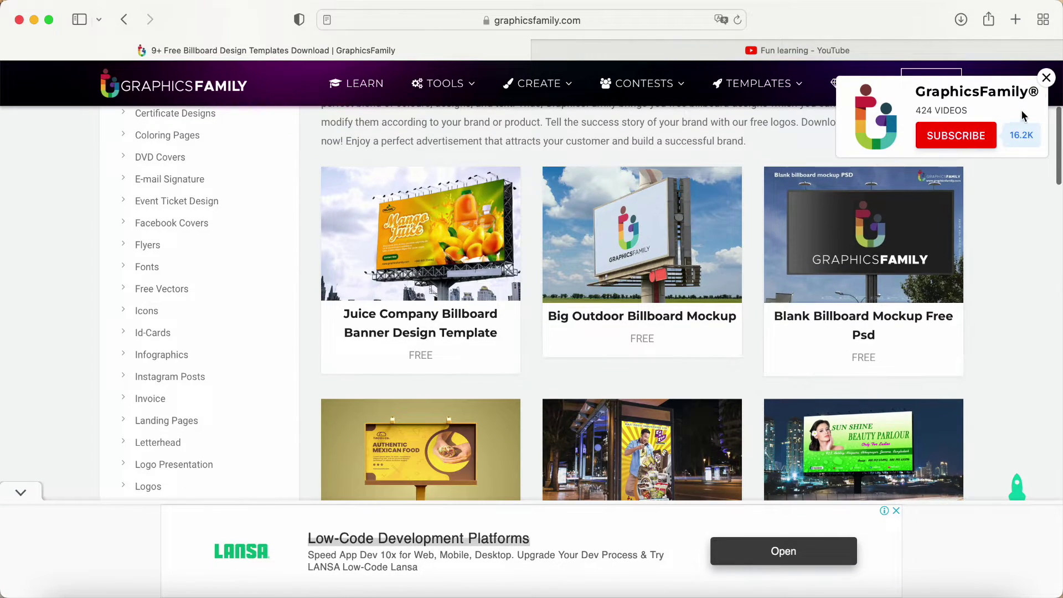
{"action": "left_click", "coordinate": [1046, 77]}
{"action": "scroll", "coordinate": [664, 250], "scroll_direction": "up", "scroll_amount": 2}
{"action": "left_click", "coordinate": [633, 270]}
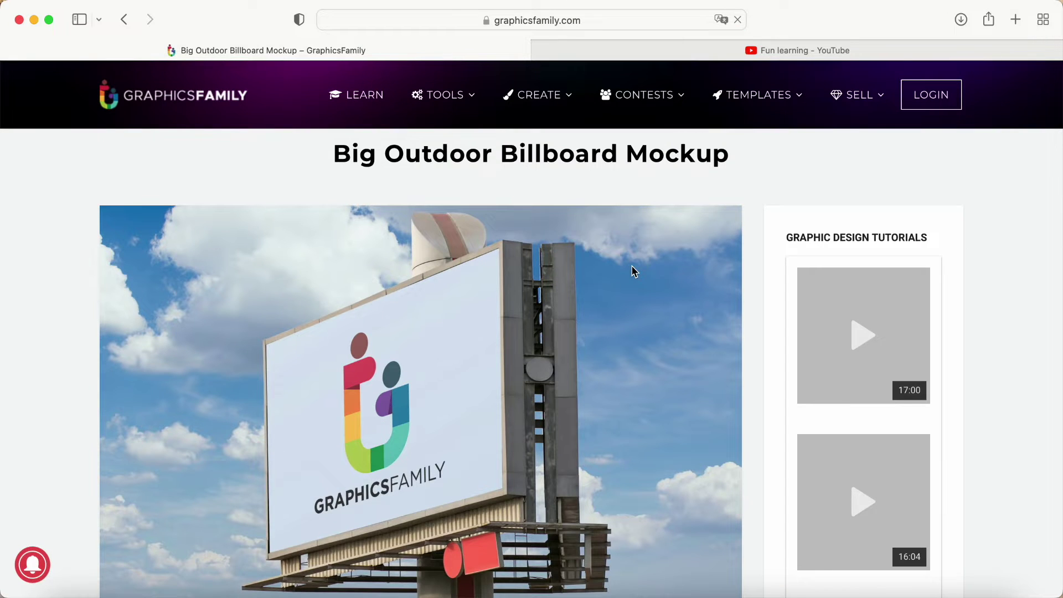
Scroll through the mockup page and launch it with EDIT ONLINE.
{"action": "scroll", "coordinate": [461, 329], "scroll_direction": "down", "scroll_amount": 6}
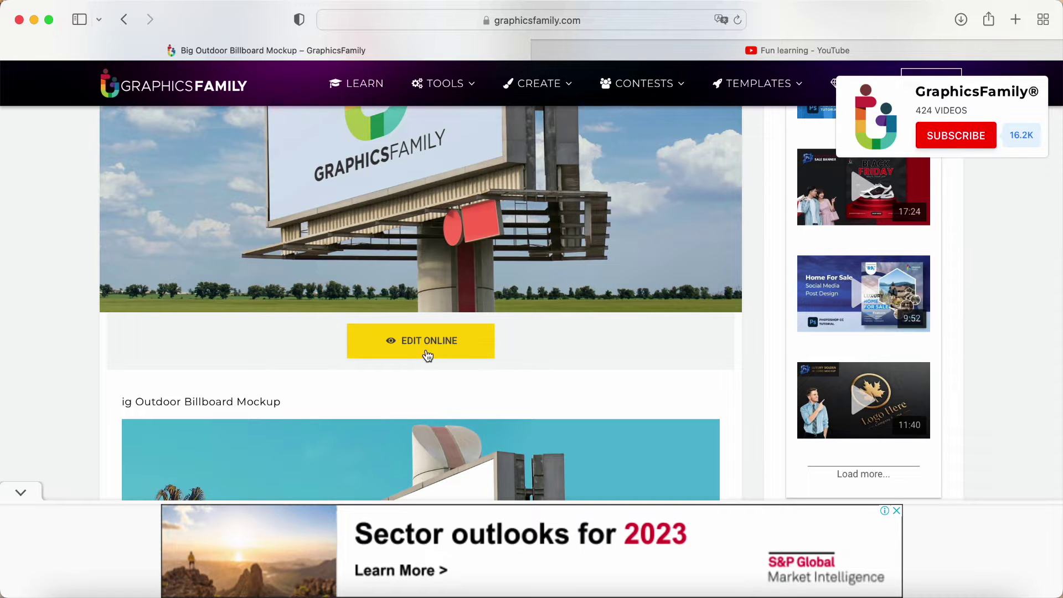
{"action": "scroll", "coordinate": [363, 341], "scroll_direction": "down", "scroll_amount": 6}
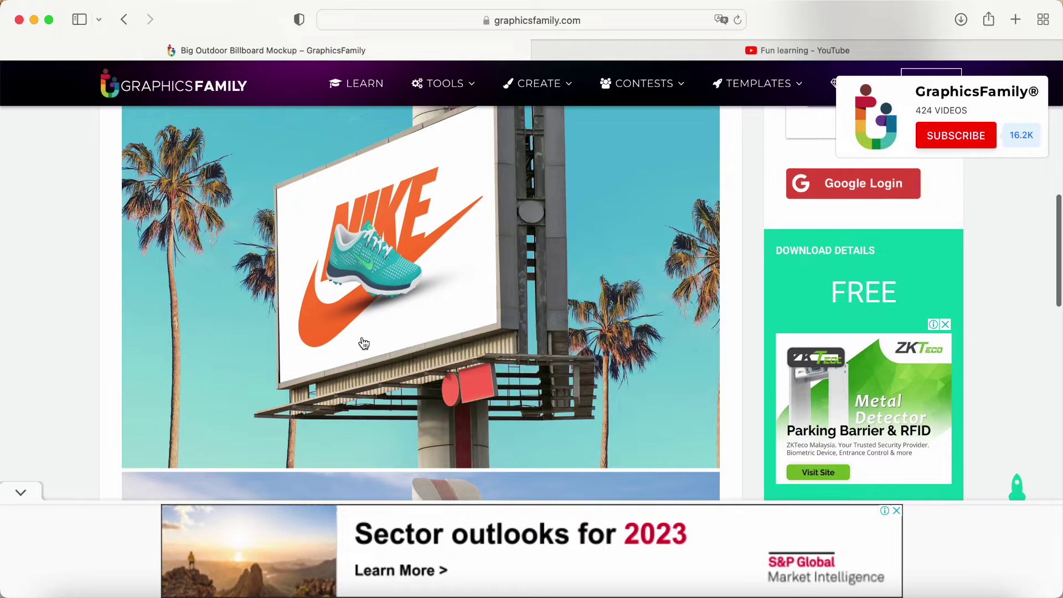
{"action": "scroll", "coordinate": [410, 299], "scroll_direction": "down", "scroll_amount": 5}
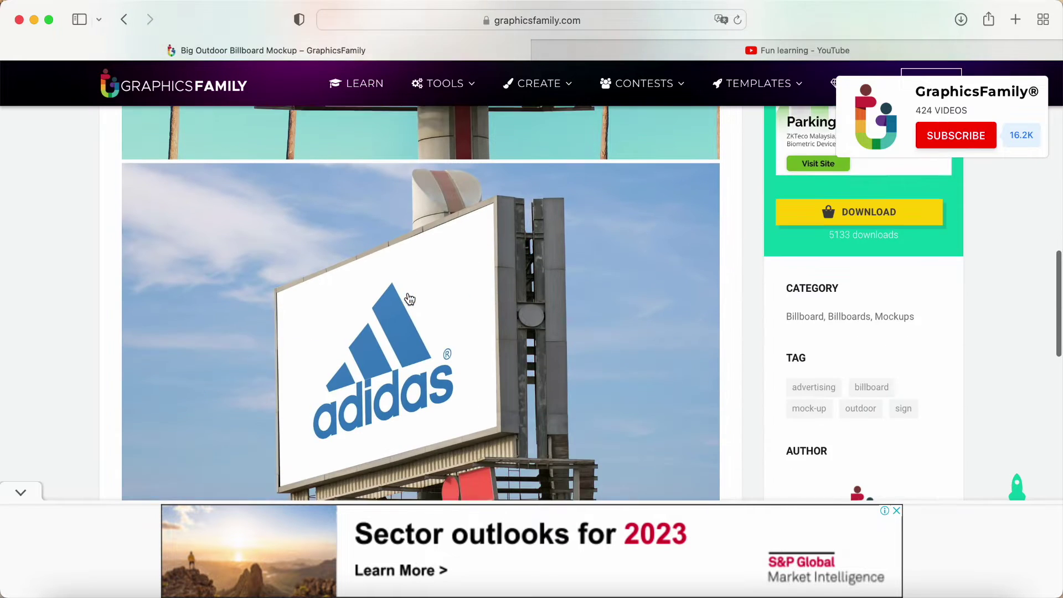
{"action": "scroll", "coordinate": [357, 332], "scroll_direction": "down", "scroll_amount": 8}
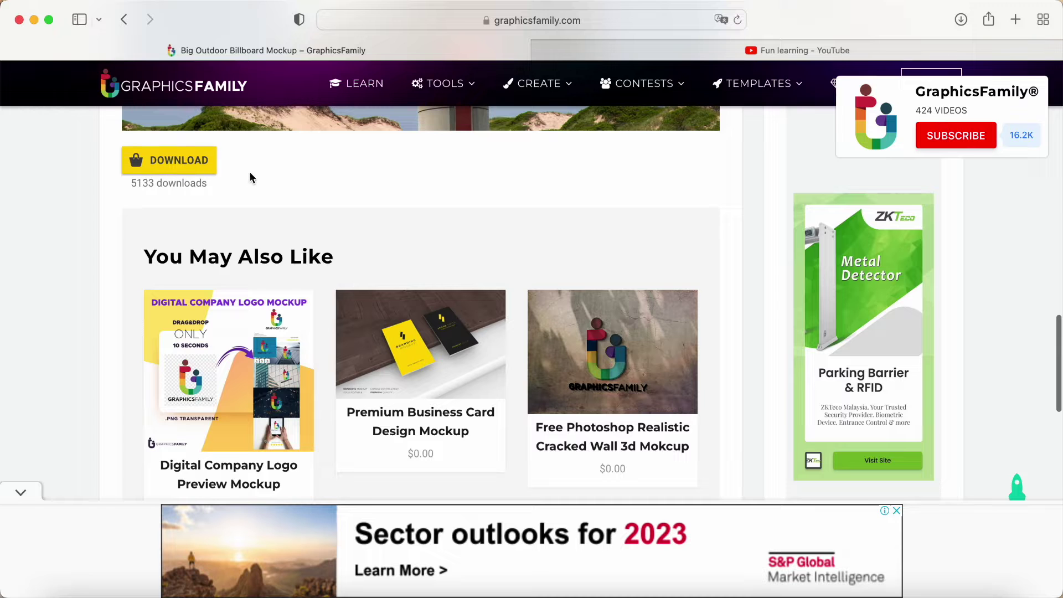
{"action": "scroll", "coordinate": [428, 219], "scroll_direction": "up", "scroll_amount": 5}
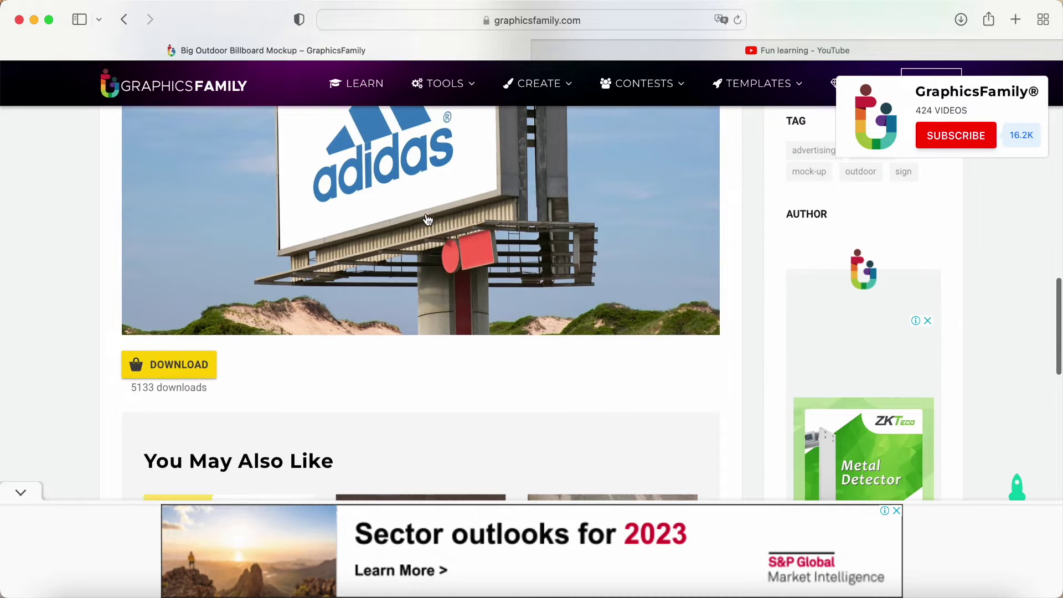
{"action": "scroll", "coordinate": [647, 223], "scroll_direction": "up", "scroll_amount": 15}
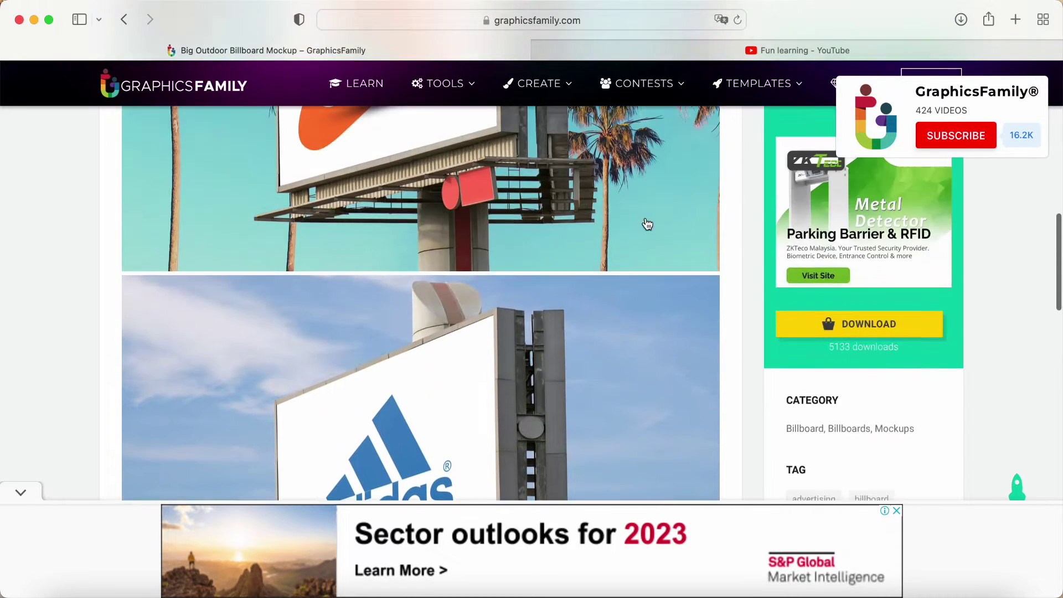
{"action": "scroll", "coordinate": [647, 223], "scroll_direction": "down", "scroll_amount": 1}
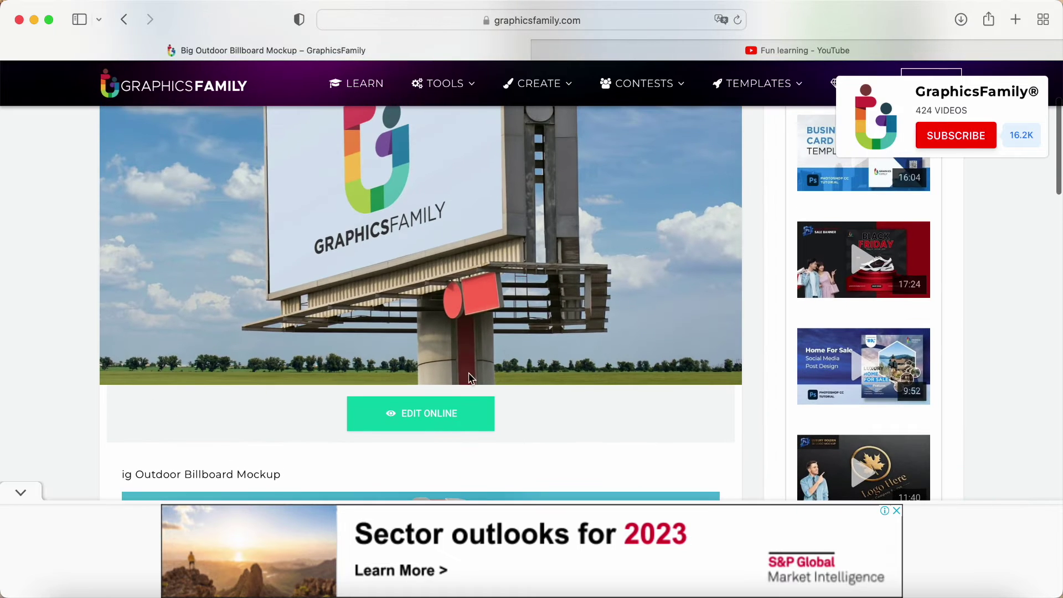
{"action": "left_click", "coordinate": [395, 419]}
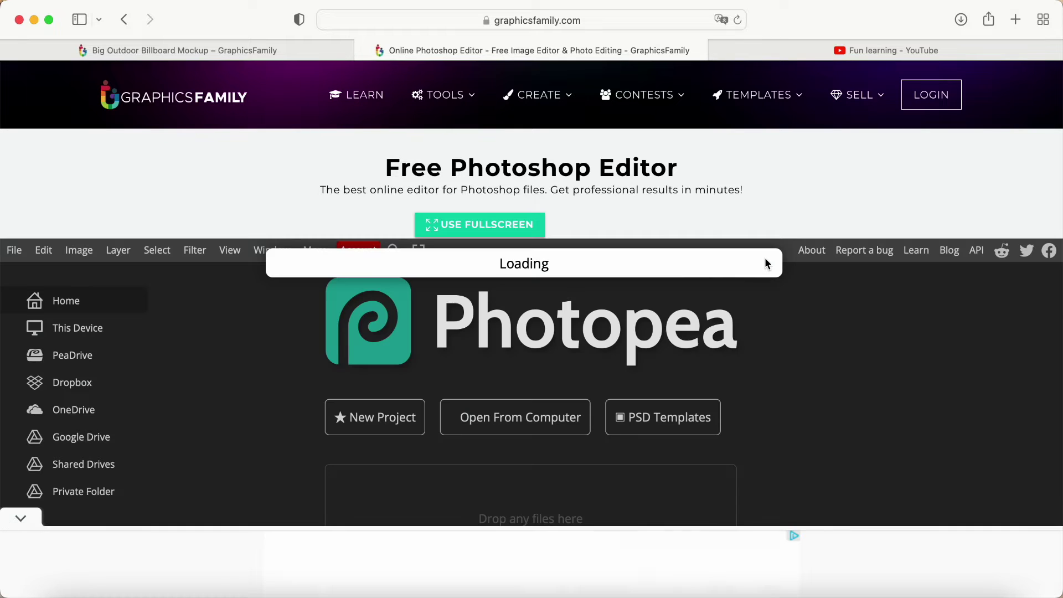
Hide the bottom ad bar and return to the Big Outdoor Billboard Mockup browser tab.
{"action": "scroll", "coordinate": [670, 338], "scroll_direction": "down", "scroll_amount": 3}
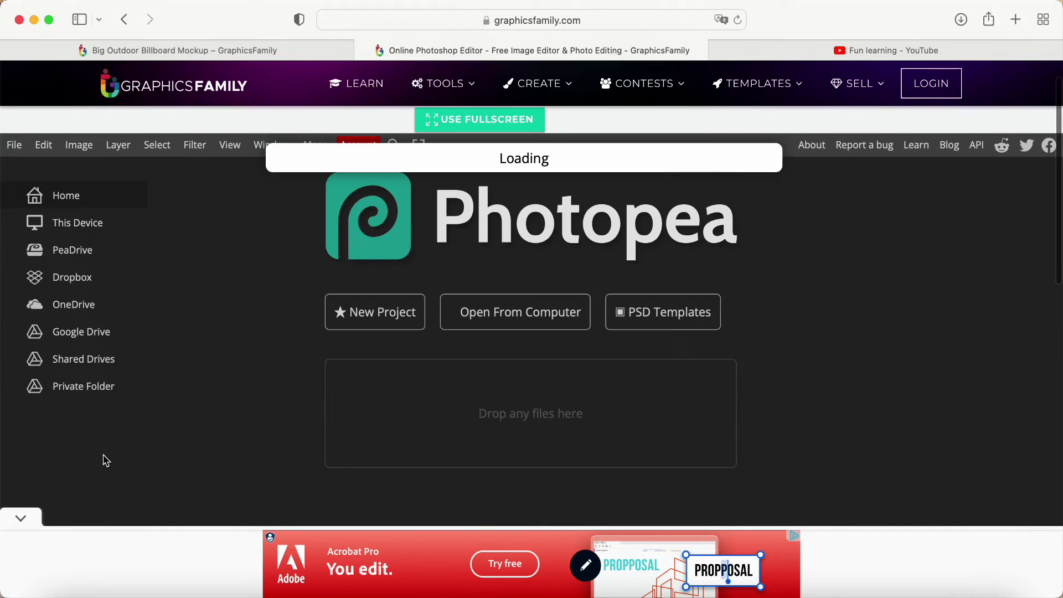
{"action": "left_click", "coordinate": [21, 519]}
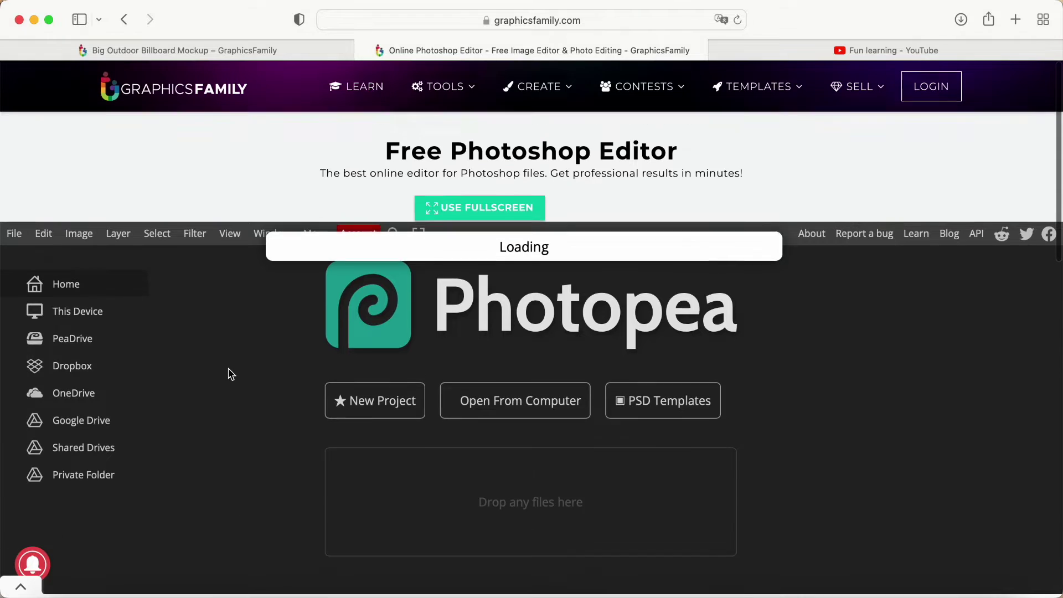
{"action": "scroll", "coordinate": [231, 374], "scroll_direction": "down", "scroll_amount": 3}
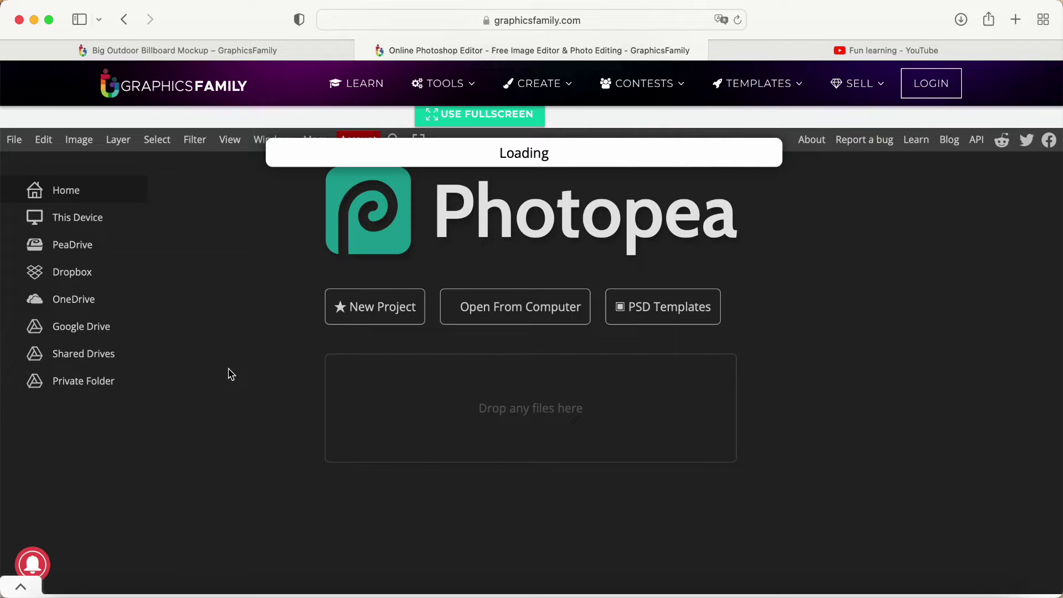
{"action": "left_click", "coordinate": [197, 50]}
{"action": "scroll", "coordinate": [412, 276], "scroll_direction": "up", "scroll_amount": 3}
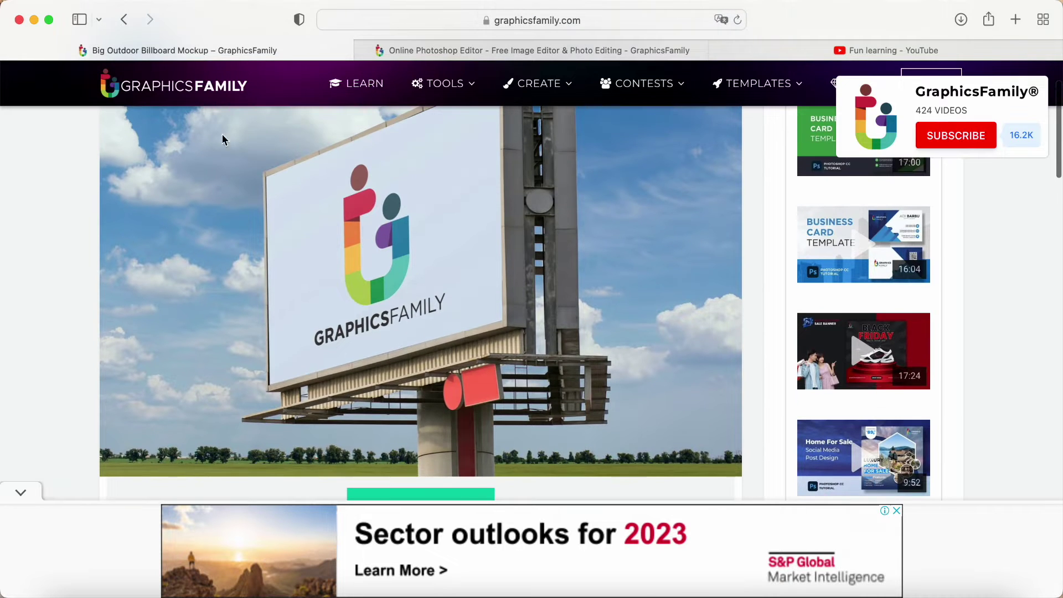
Go back to the billboard list and open Blank Billboard Mockup Free Psd with EDIT ONLINE.
{"action": "left_click", "coordinate": [124, 19]}
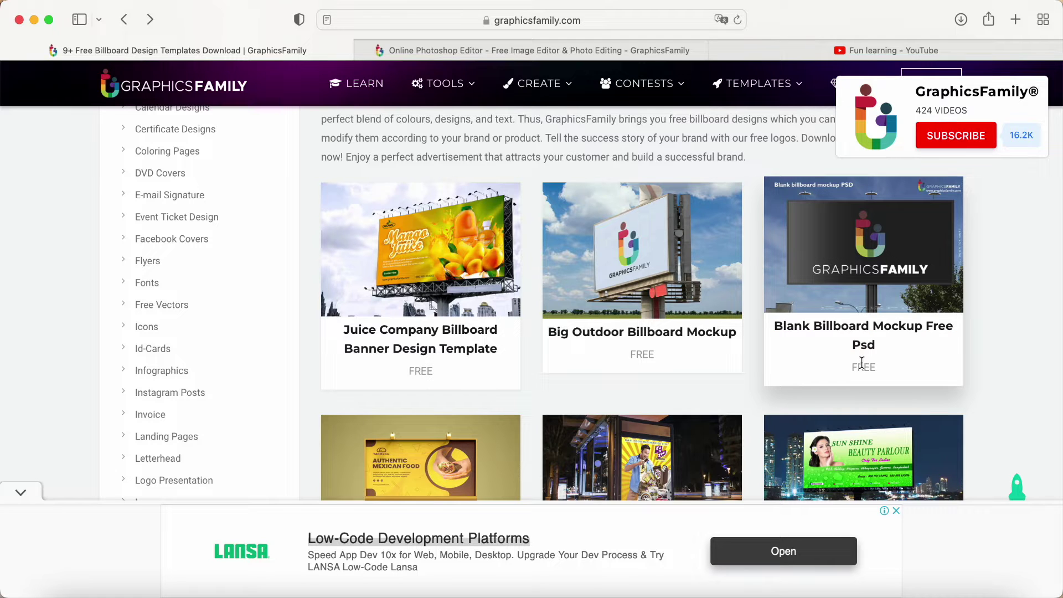
{"action": "left_click", "coordinate": [857, 330]}
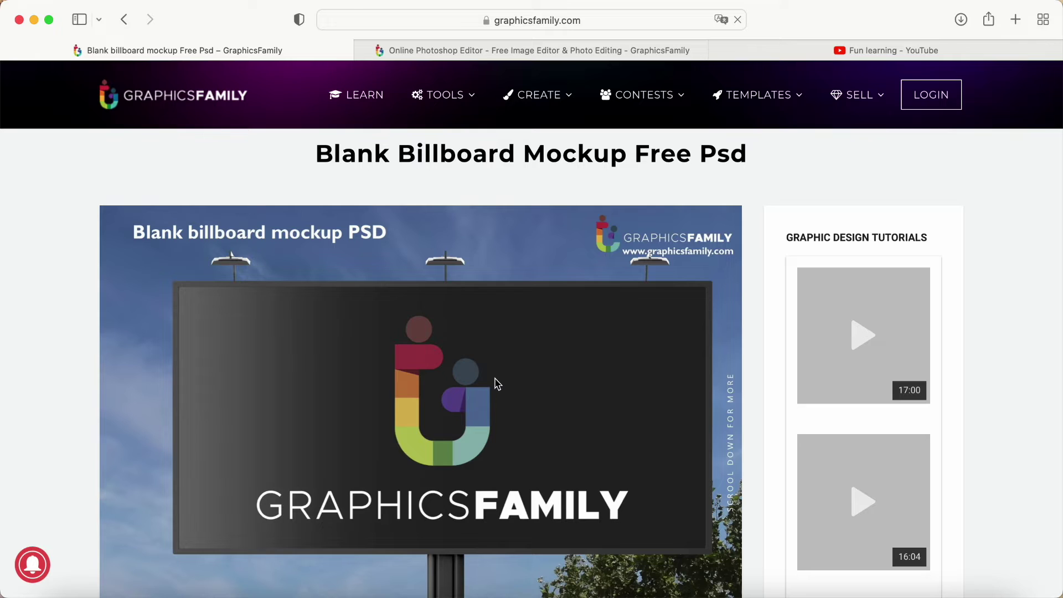
{"action": "scroll", "coordinate": [437, 390], "scroll_direction": "down", "scroll_amount": 5}
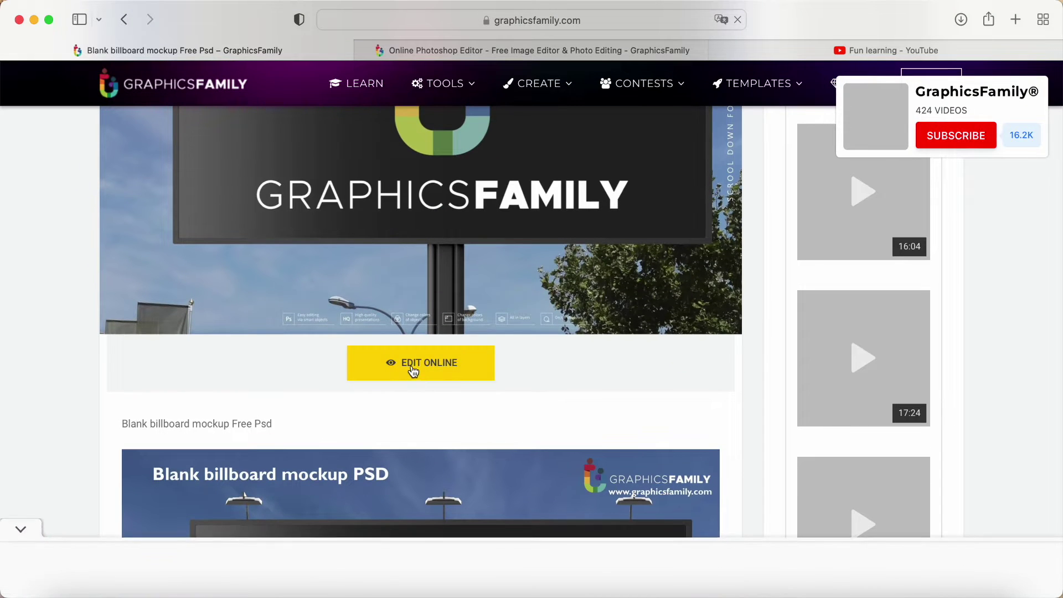
{"action": "left_click", "coordinate": [413, 367]}
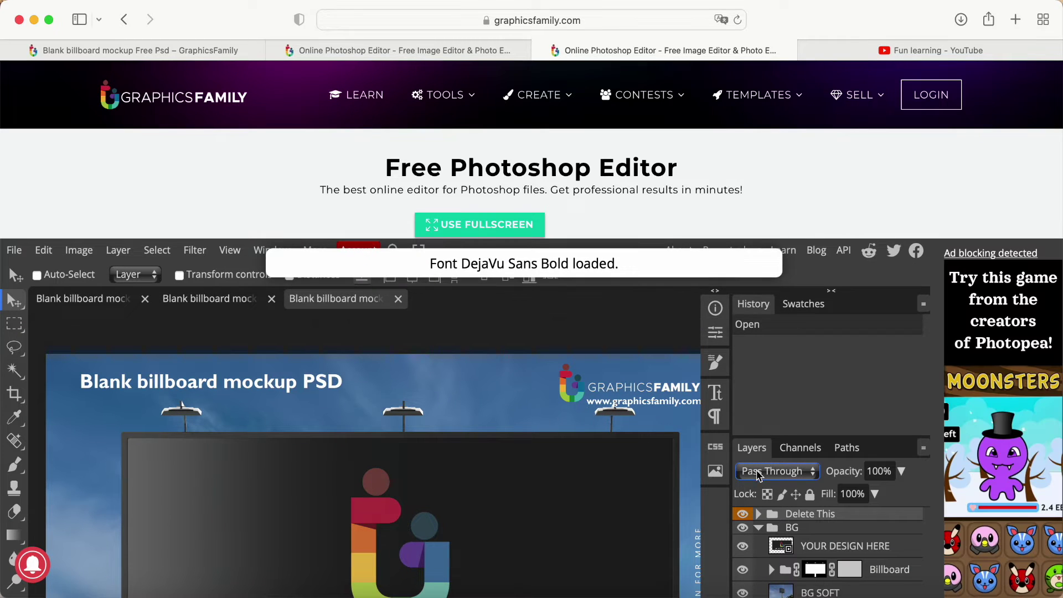
Switch the editor to fullscreen and nudge the billboard title and logo slightly.
{"action": "left_click", "coordinate": [457, 230]}
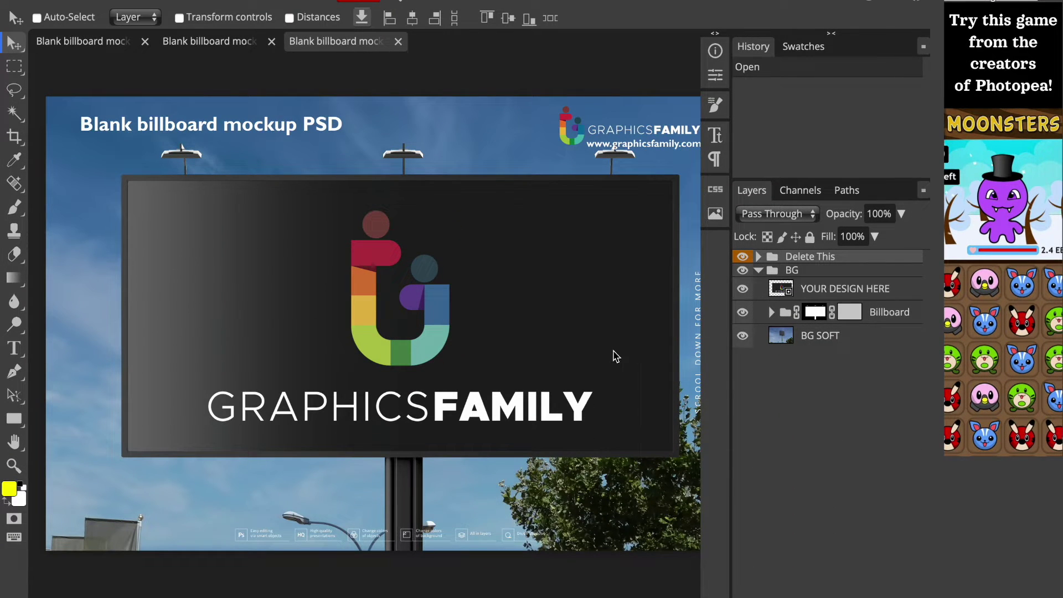
{"action": "mouse_move", "coordinate": [598, 355]}
{"action": "left_mouse_down"}
{"action": "mouse_move", "coordinate": [570, 357]}
{"action": "mouse_move", "coordinate": [600, 357]}
{"action": "left_mouse_up"}
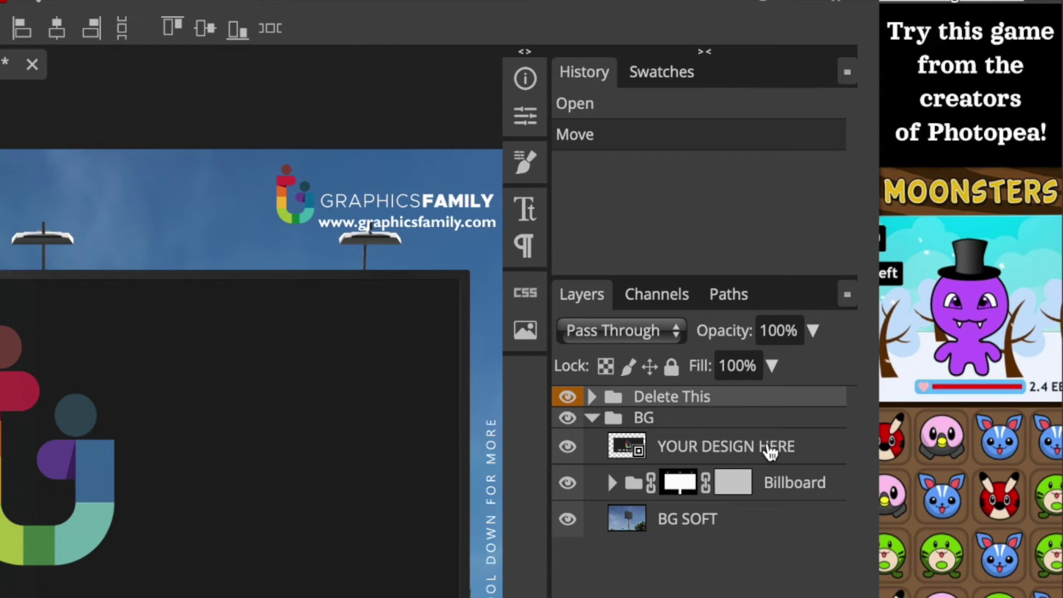
Open the YOUR DESIGN HERE smart object and hide Layer 1 and Rectangle 1.
{"action": "left_click", "coordinate": [627, 452]}
{"action": "double_click", "coordinate": [629, 452]}
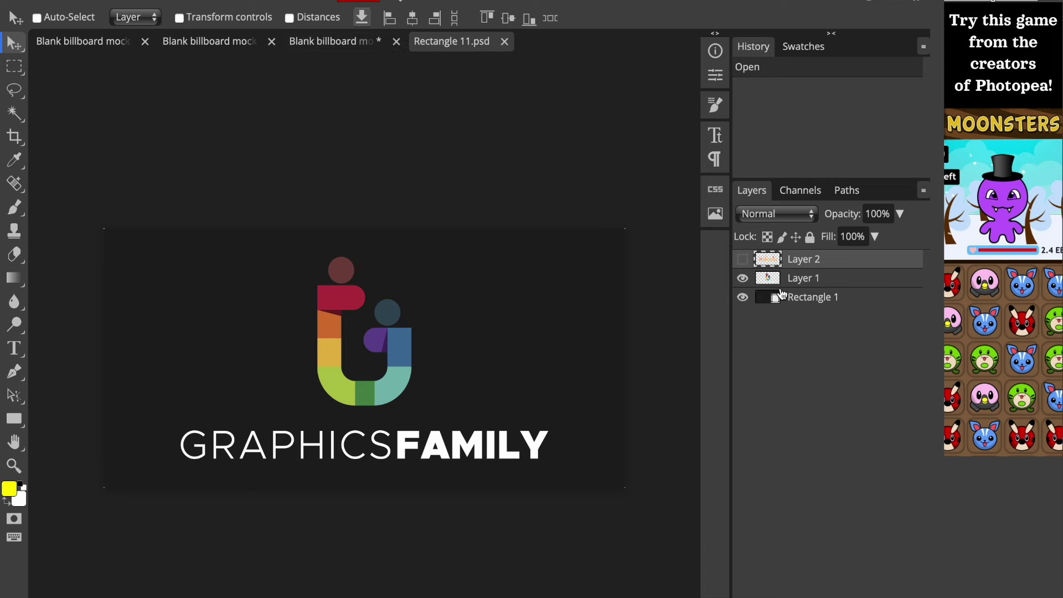
{"action": "left_click", "coordinate": [742, 280]}
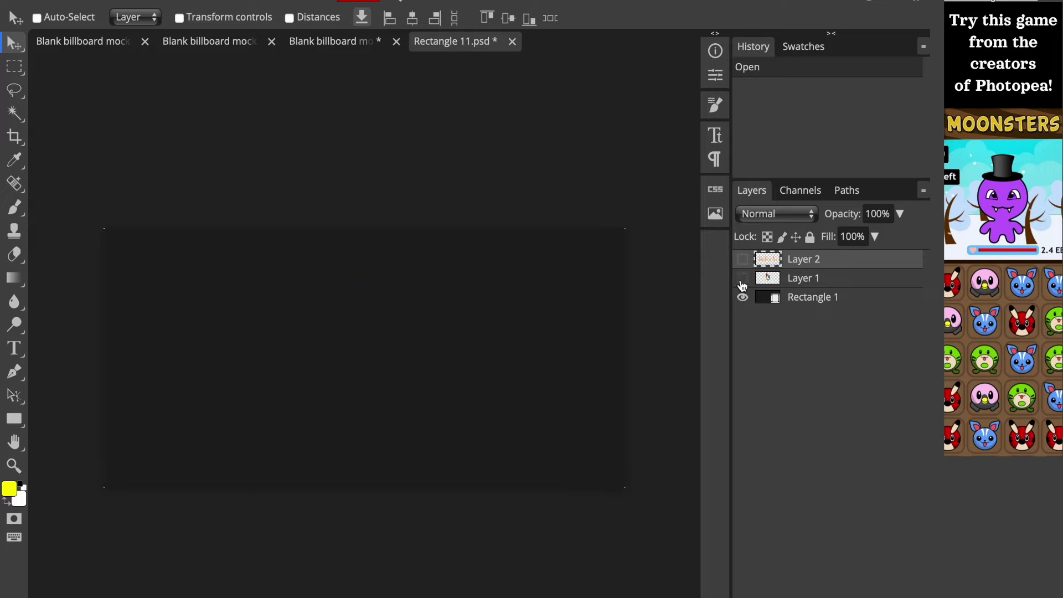
{"action": "left_click", "coordinate": [743, 298]}
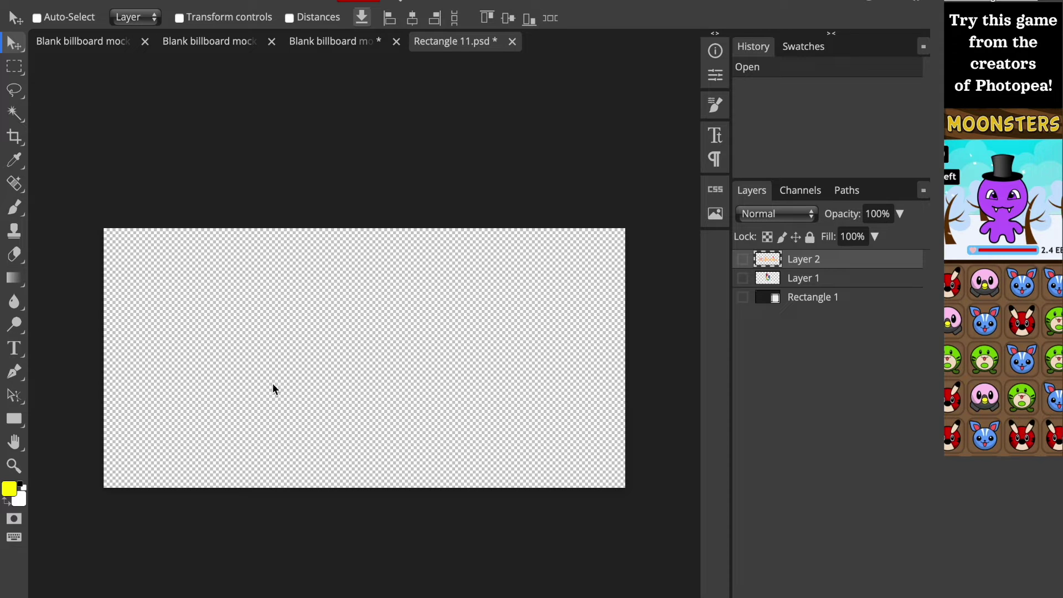
Place huge.png and scale it to about 220% so it fills the canvas.
{"action": "left_click", "coordinate": [18, 4]}
{"action": "left_click", "coordinate": [48, 61]}
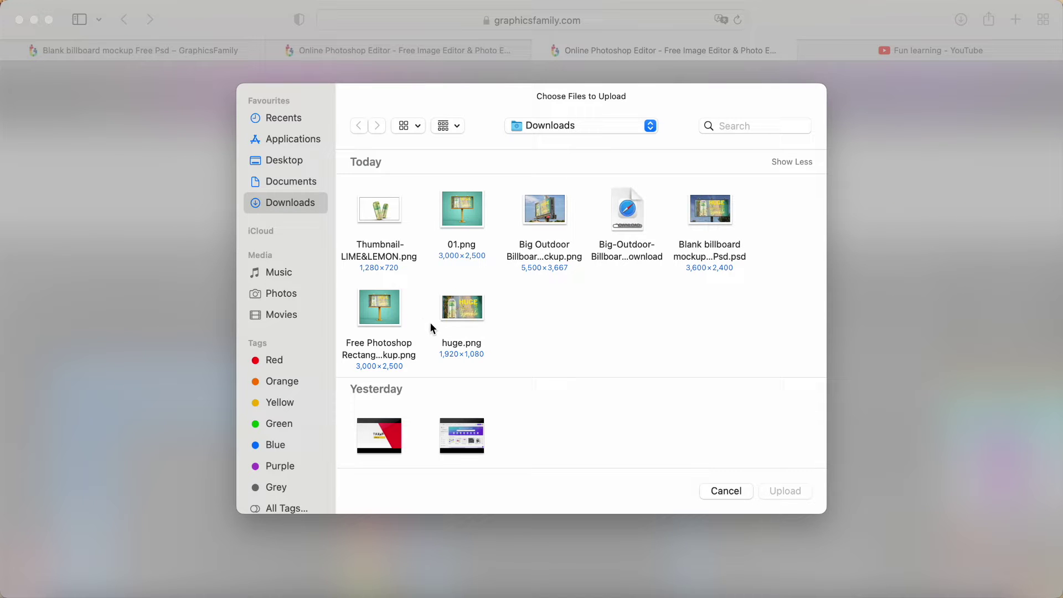
{"action": "left_click", "coordinate": [470, 316]}
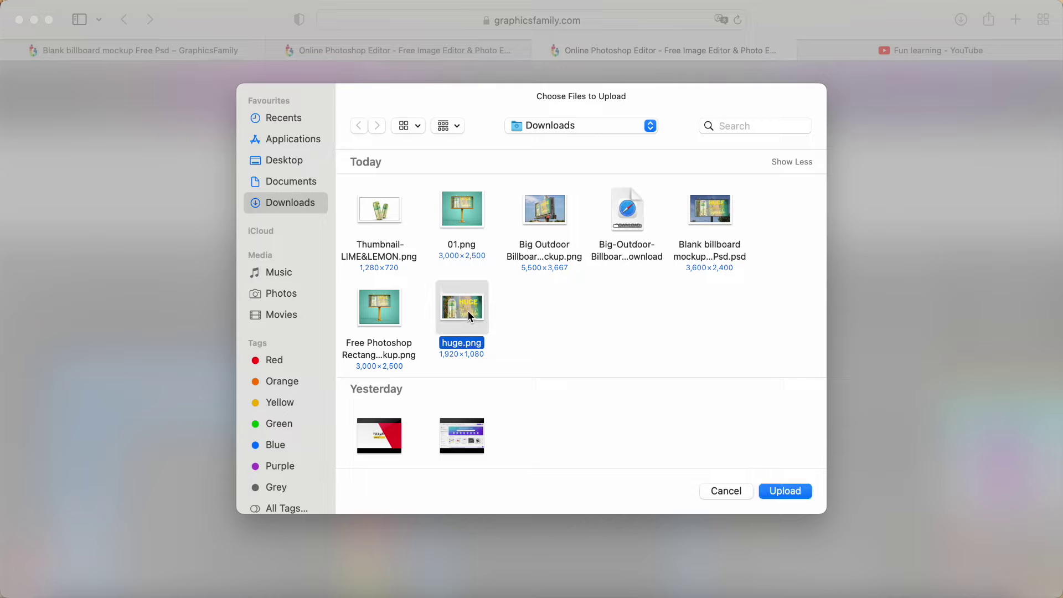
{"action": "left_click", "coordinate": [778, 492]}
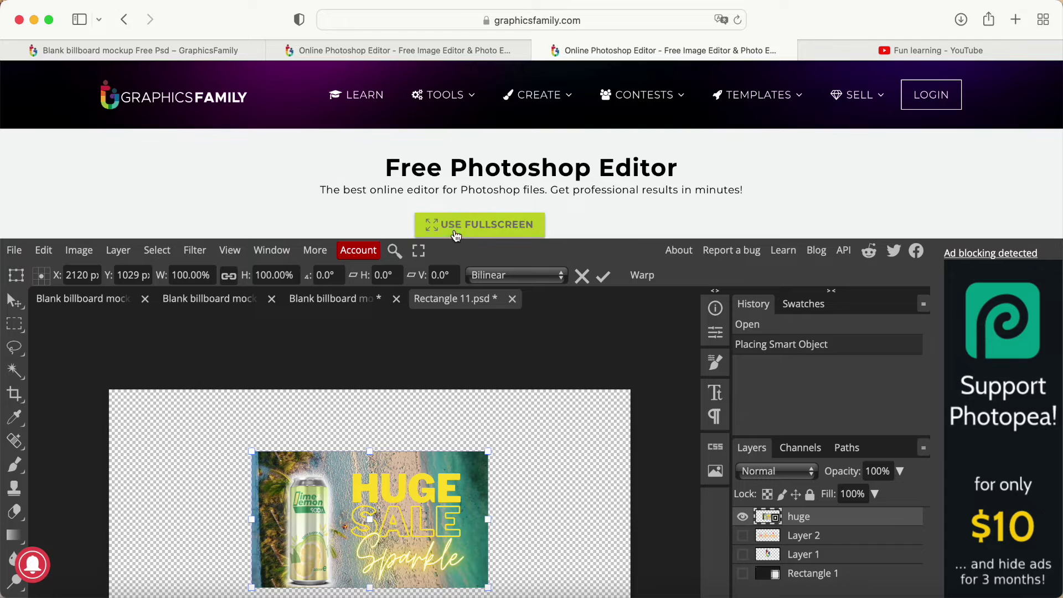
{"action": "left_click", "coordinate": [440, 226]}
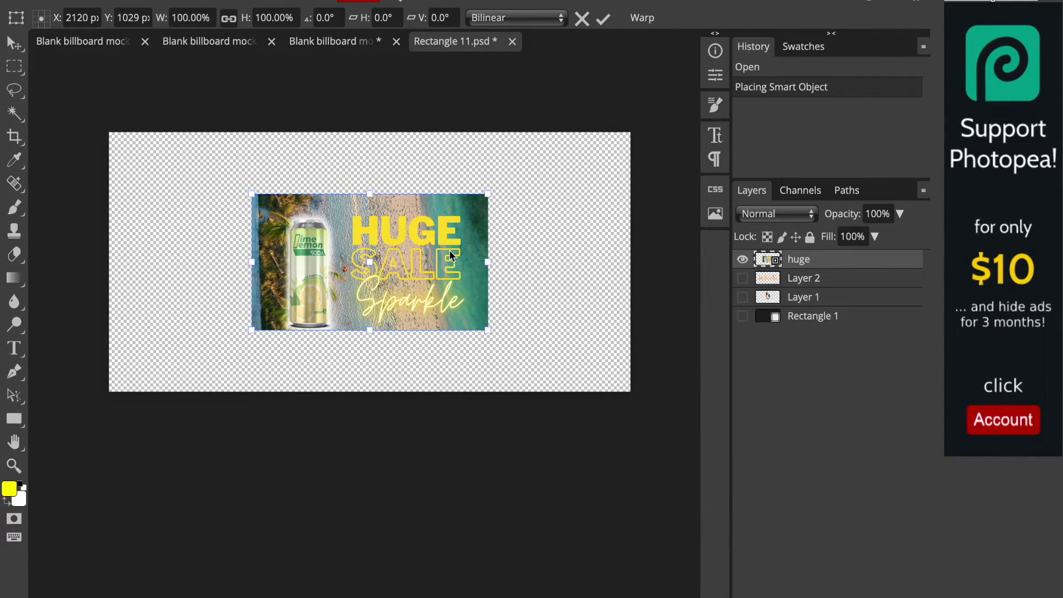
{"action": "left_click_drag", "start_coordinate": [358, 281], "coordinate": [218, 218]}
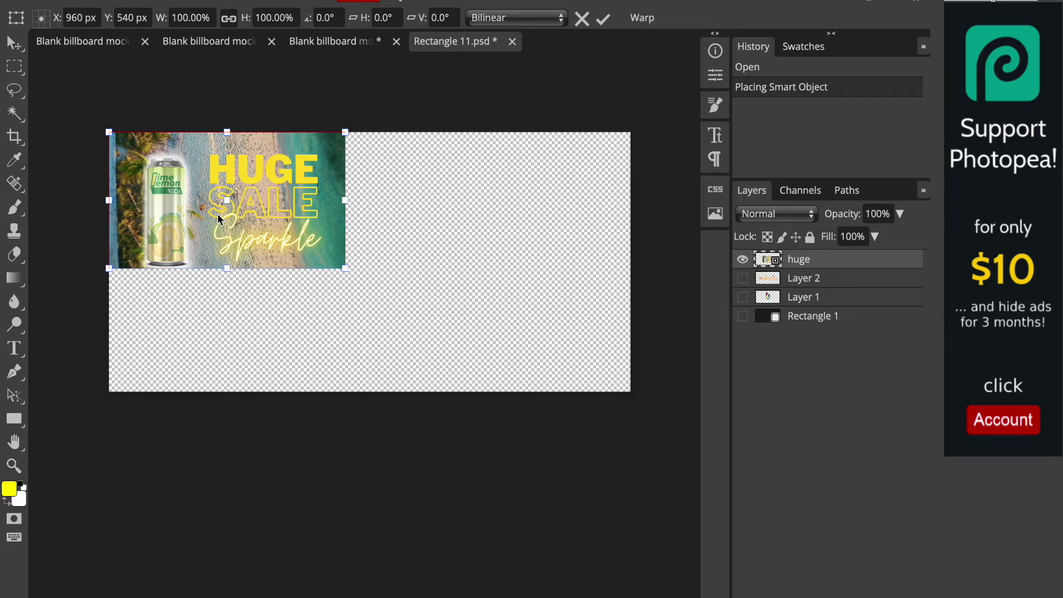
{"action": "left_click_drag", "start_coordinate": [345, 269], "coordinate": [633, 369]}
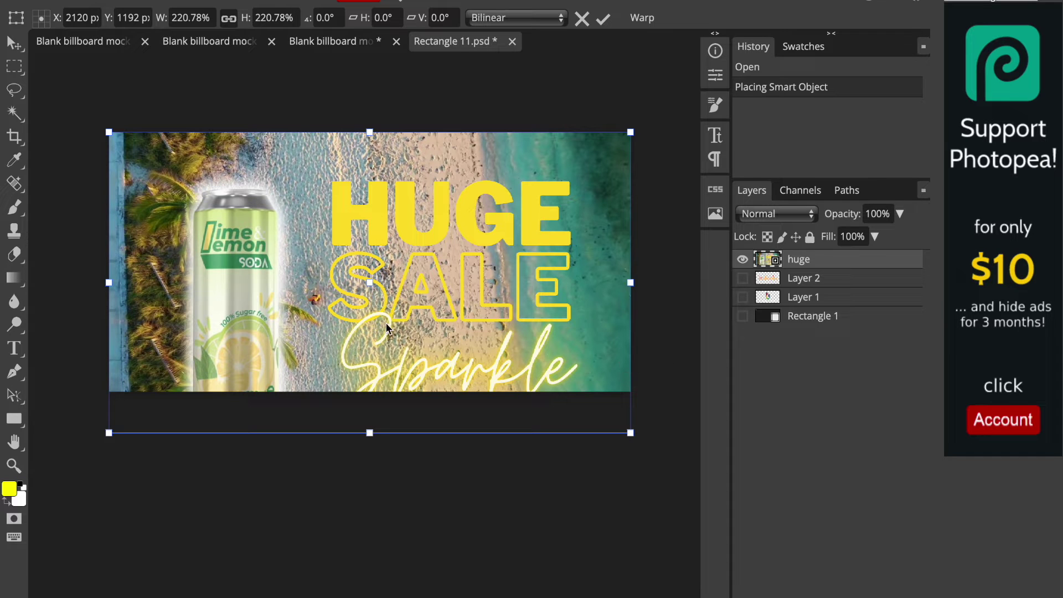
{"action": "left_click_drag", "start_coordinate": [388, 328], "coordinate": [388, 286]}
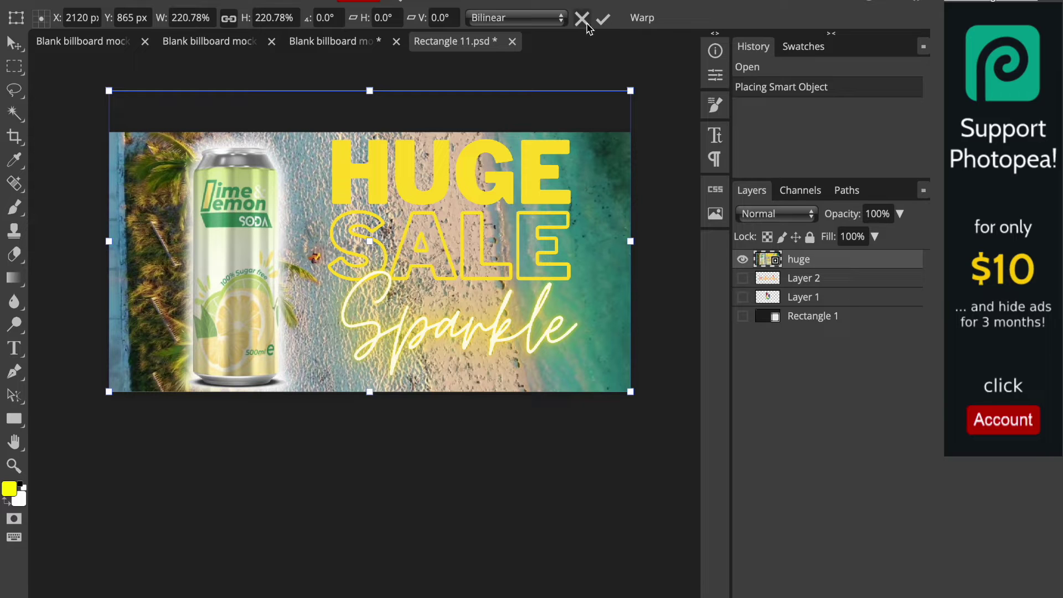
{"action": "left_click", "coordinate": [603, 22]}
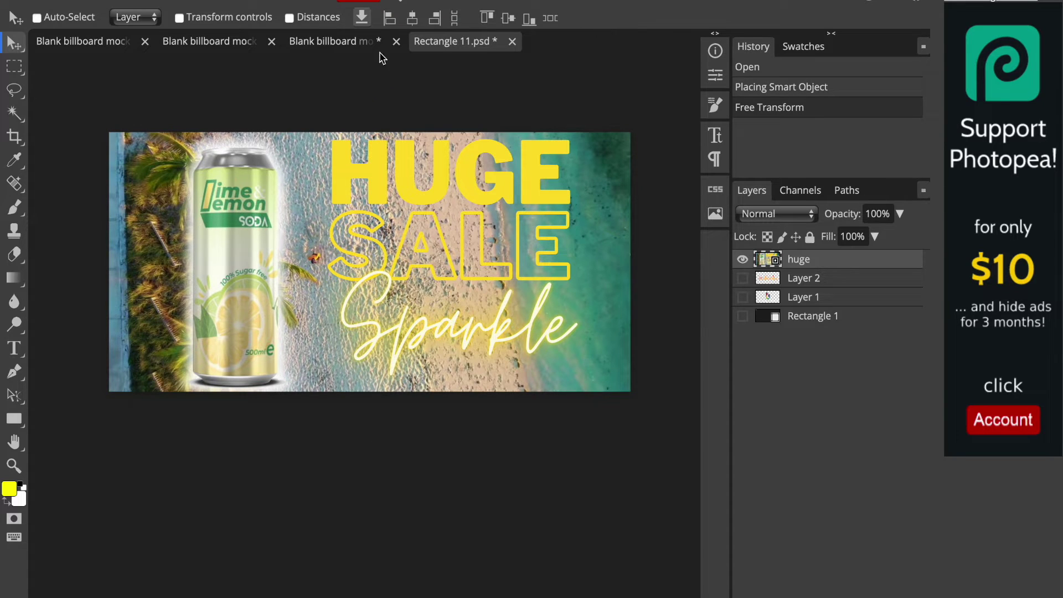
Save the smart object and view the HUGE SALE design on the Blank billboard mockup.
{"action": "left_click", "coordinate": [14, 11]}
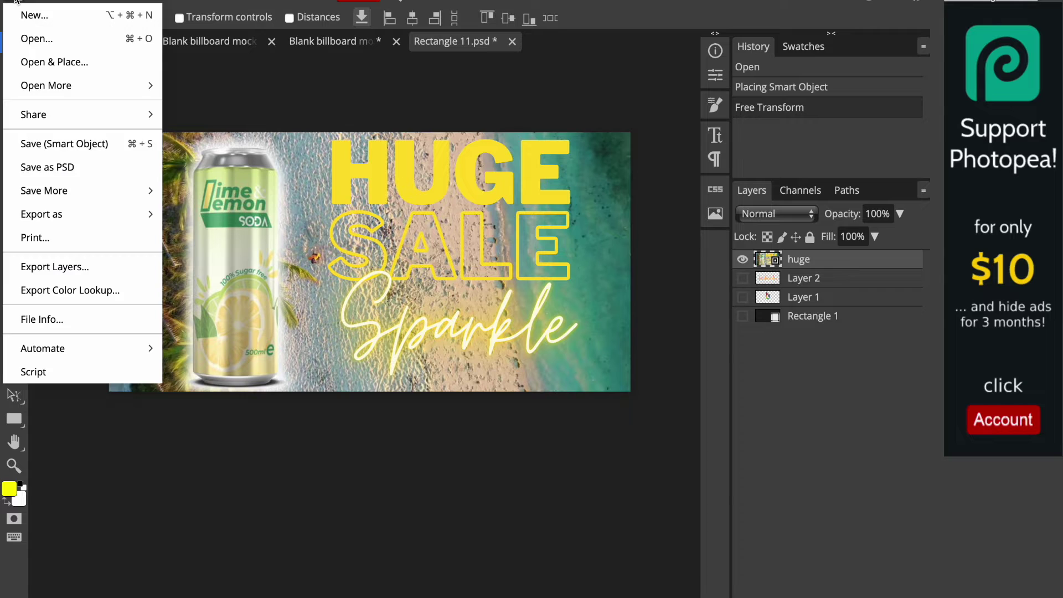
{"action": "left_click", "coordinate": [97, 145]}
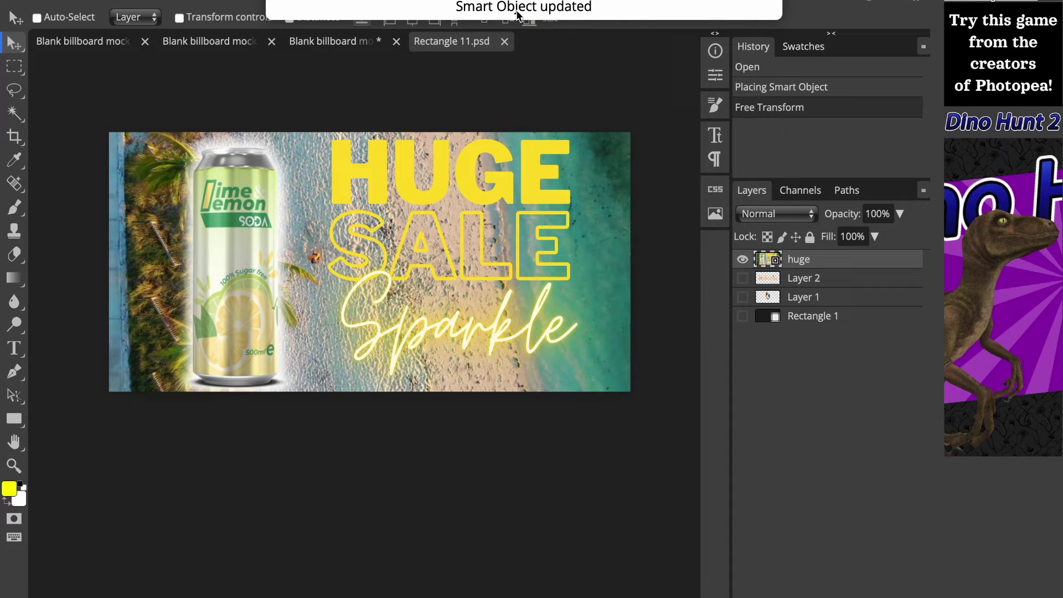
{"action": "left_click", "coordinate": [324, 44]}
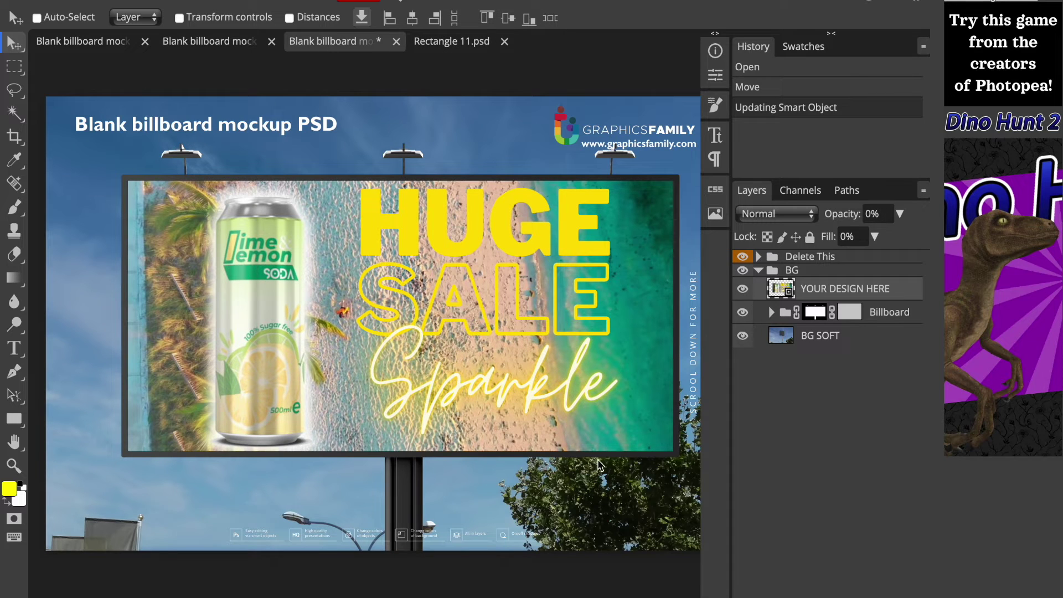
Hide the Delete This group and export the billboard as a 3600 × 2400 PNG named 123.
{"action": "left_click", "coordinate": [743, 258]}
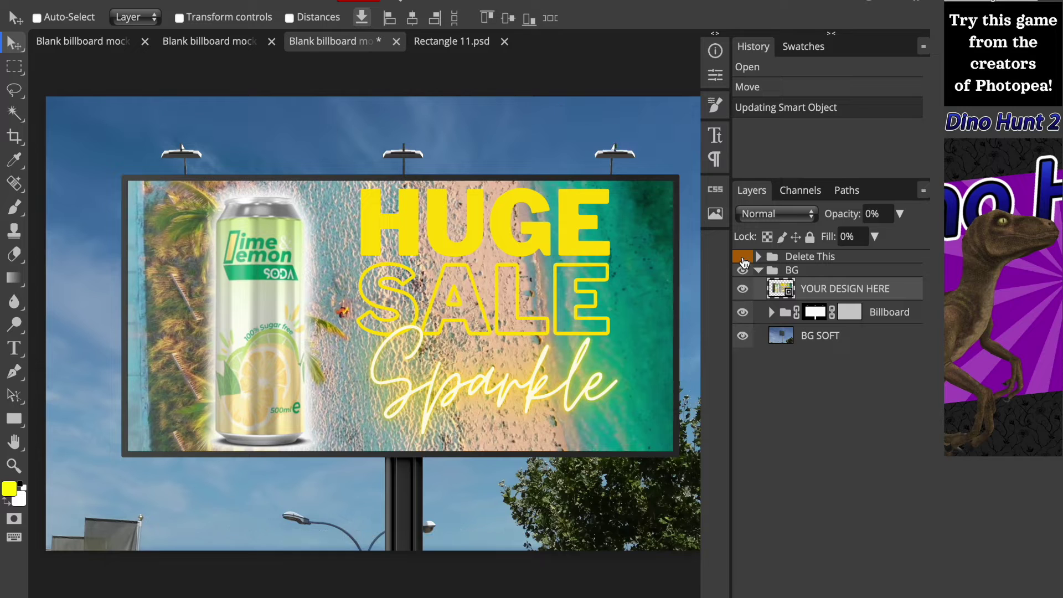
{"action": "left_click", "coordinate": [17, 5]}
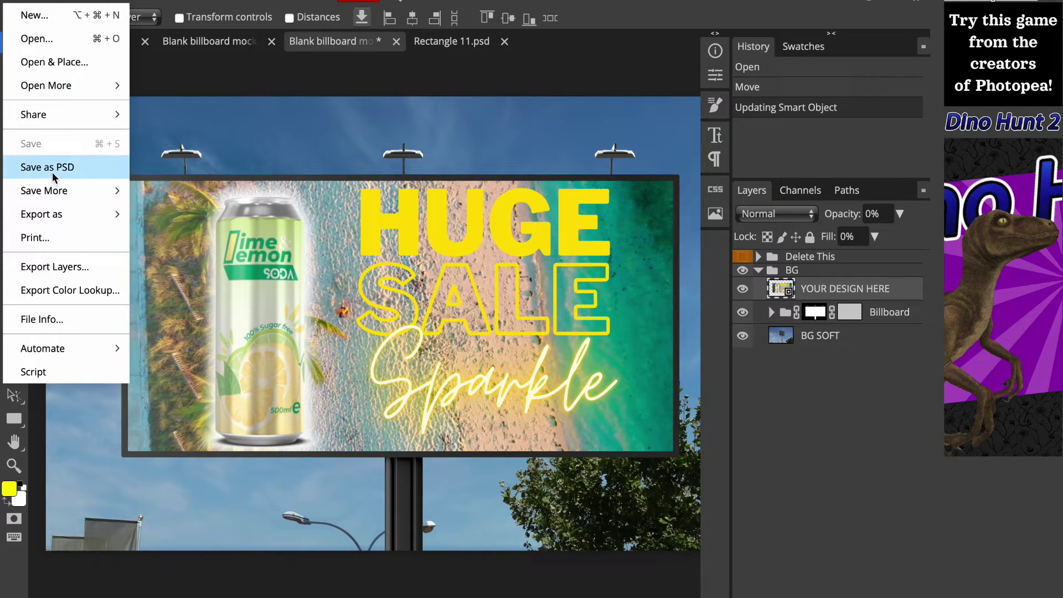
{"action": "mouse_move", "coordinate": [55, 220]}
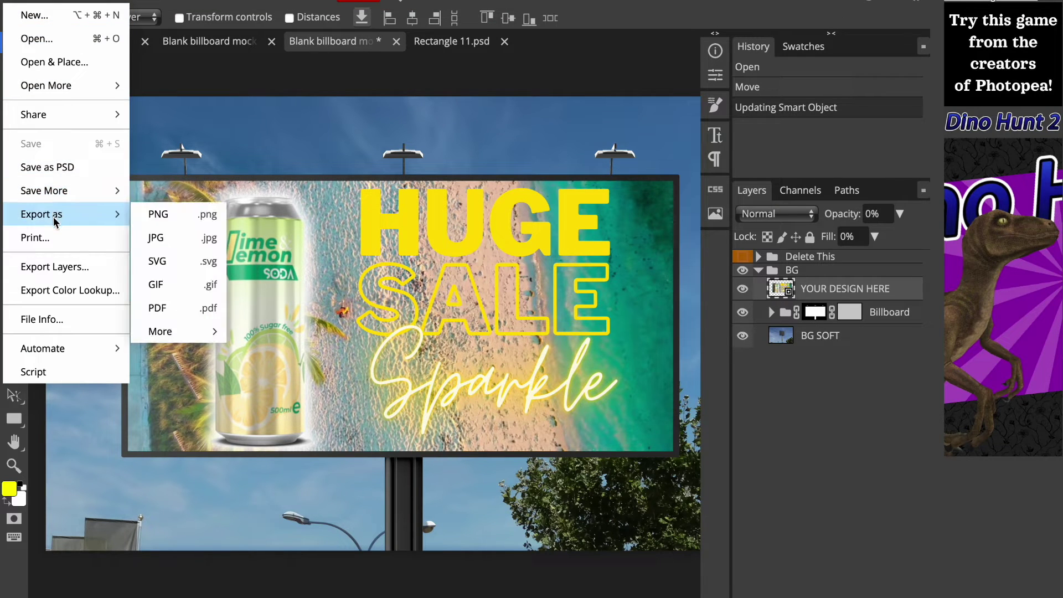
{"action": "left_click", "coordinate": [167, 215]}
{"action": "left_click", "coordinate": [504, 155]}
{"action": "left_click_drag", "start_coordinate": [504, 155], "coordinate": [640, 154]}
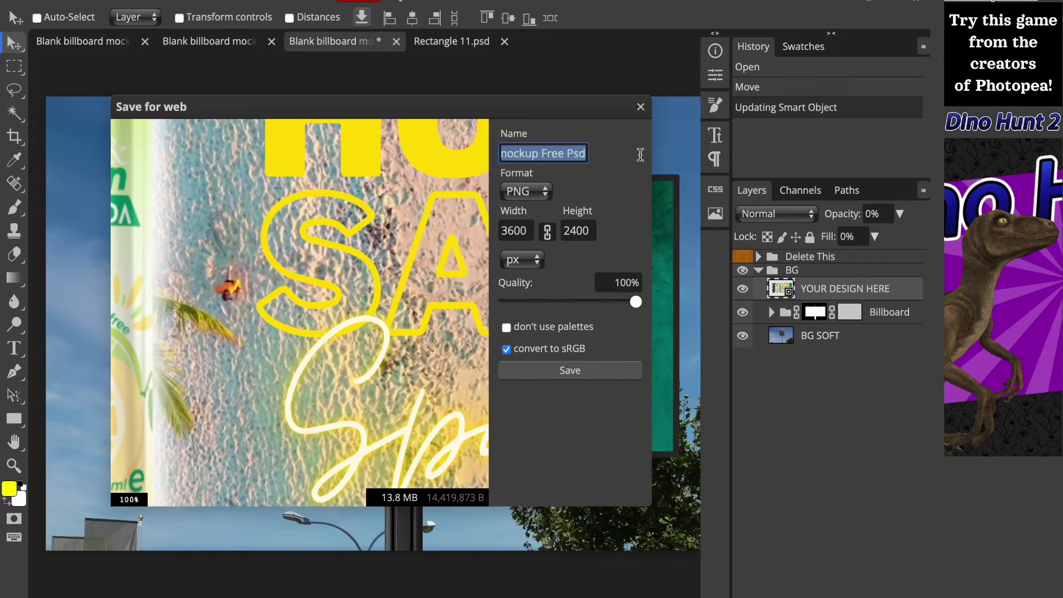
{"action": "key", "text": "BackSpace"}
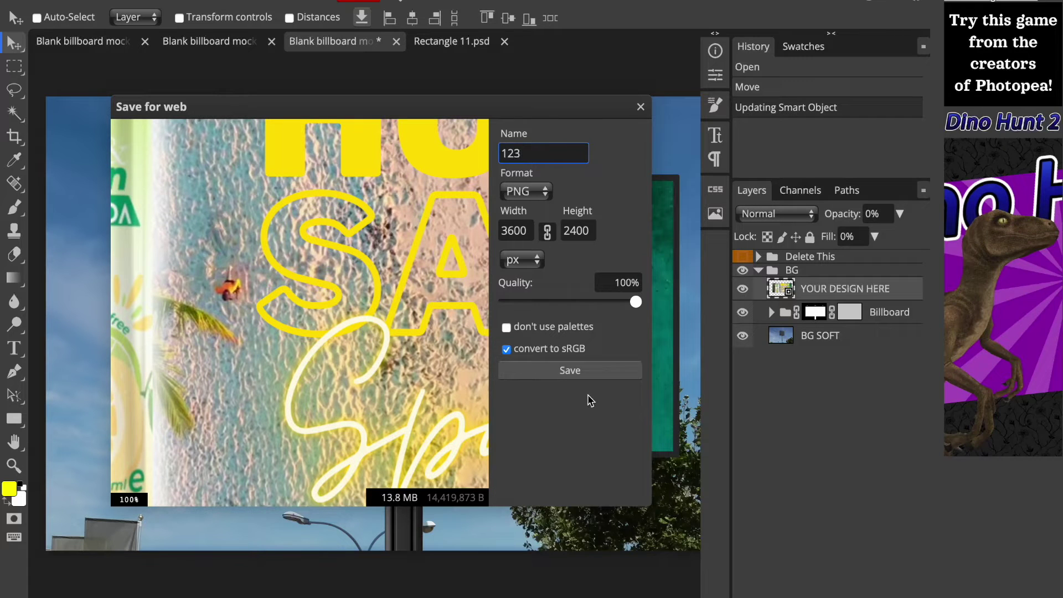
{"action": "left_click", "coordinate": [568, 373]}
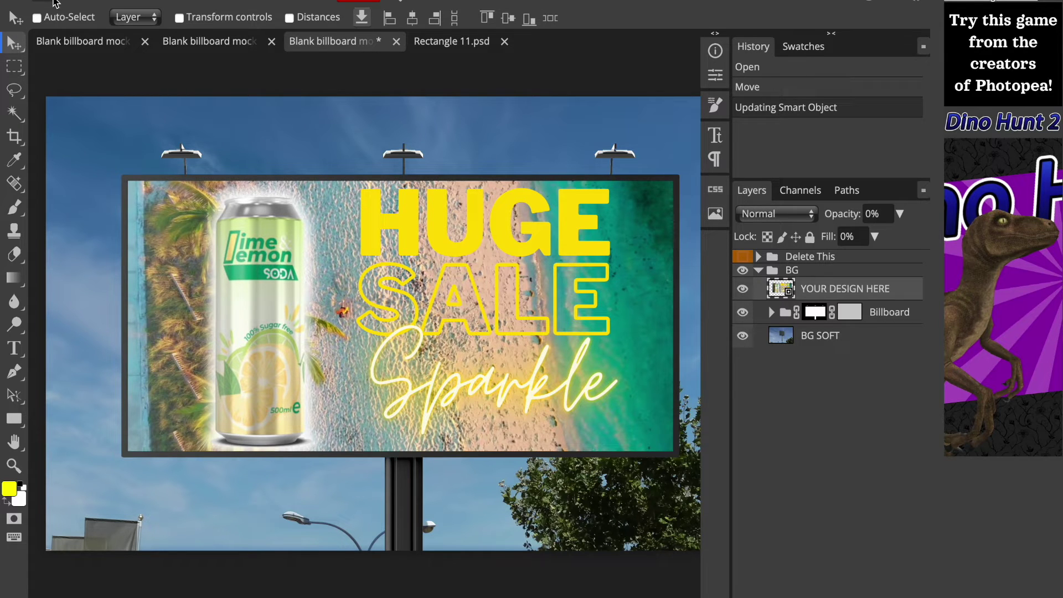
Exit full screen and get back to the GraphicsFamily billboard templates listing.
{"action": "mouse_move", "coordinate": [89, 3]}
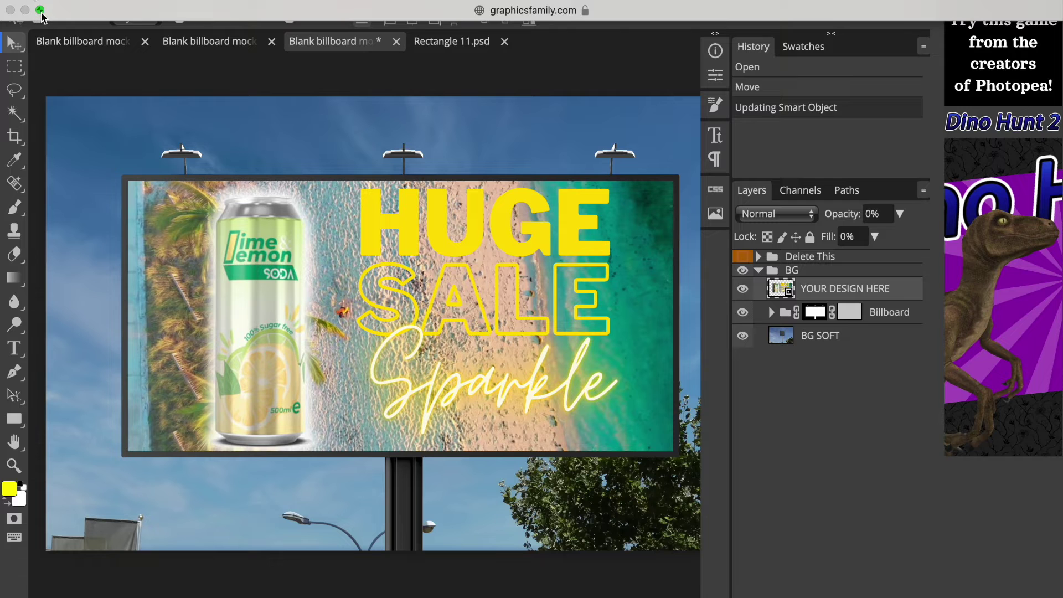
{"action": "mouse_move", "coordinate": [41, 13]}
{"action": "left_click", "coordinate": [78, 39]}
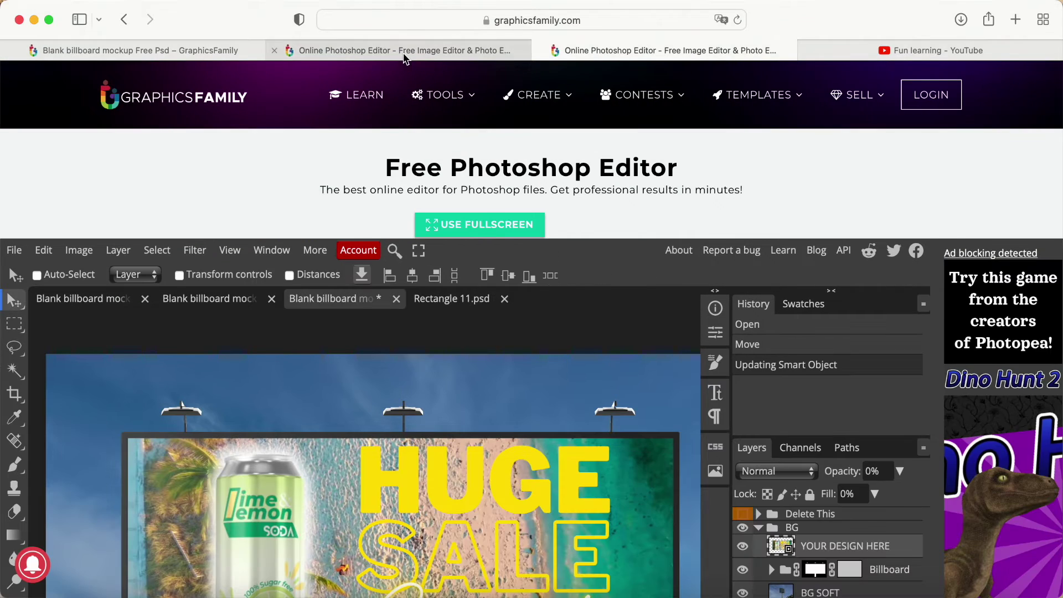
{"action": "left_click", "coordinate": [404, 53]}
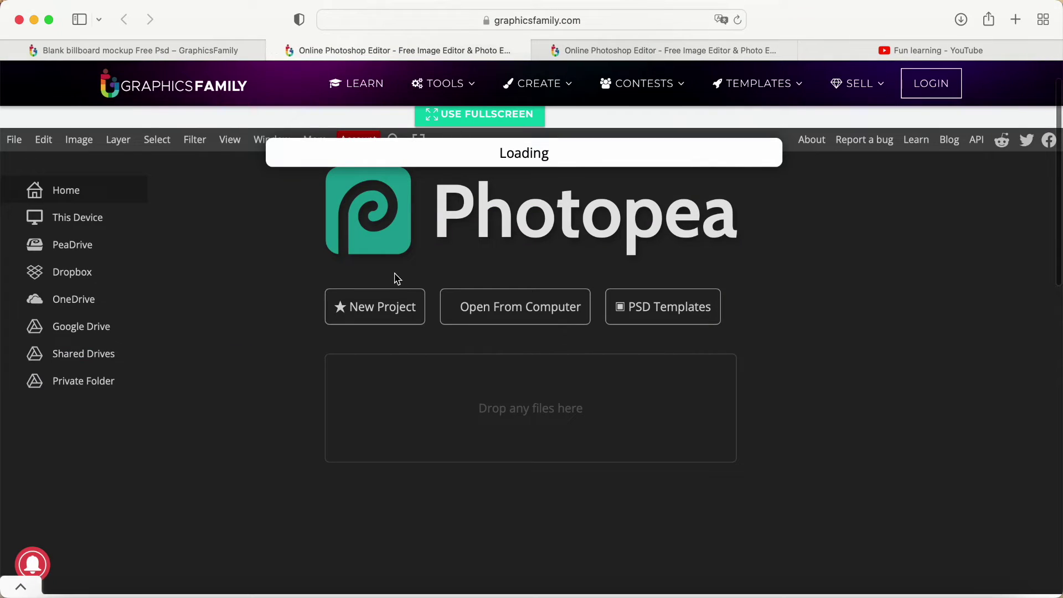
{"action": "left_click", "coordinate": [192, 48]}
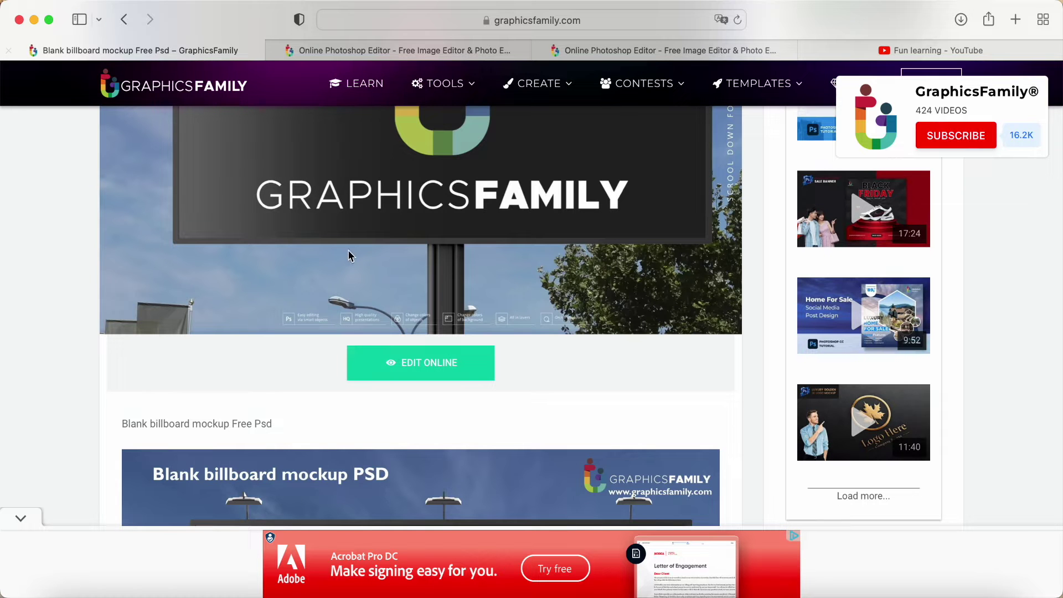
{"action": "scroll", "coordinate": [413, 313], "scroll_direction": "up", "scroll_amount": 6}
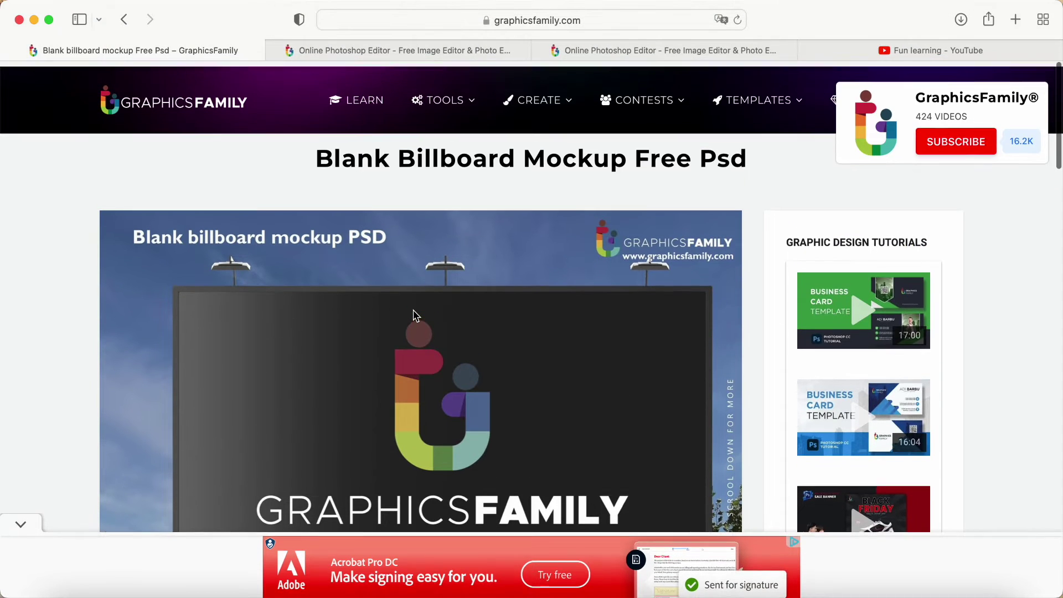
{"action": "left_click", "coordinate": [125, 21]}
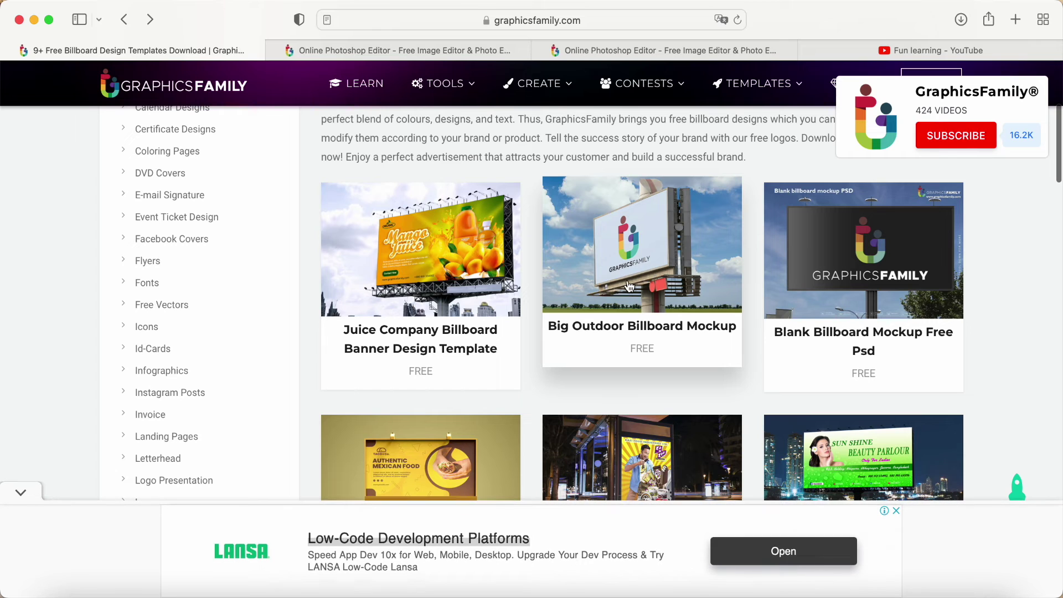
{"action": "left_click", "coordinate": [287, 51]}
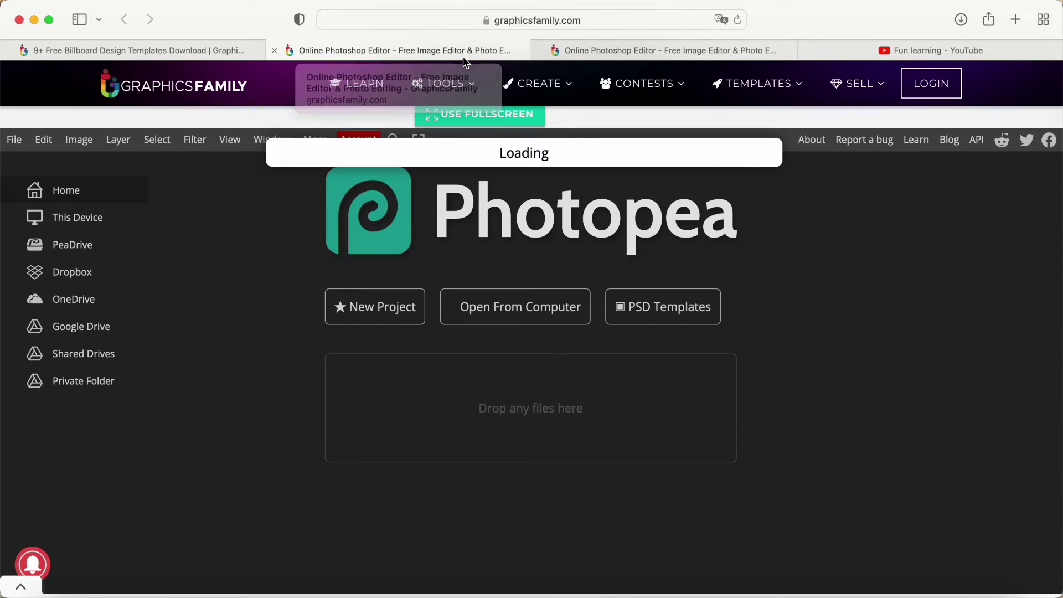
{"action": "left_click", "coordinate": [261, 55]}
Open the Free Photoshop Rectangular Billboard Mockup page and launch it with EDIT ONLINE.
{"action": "scroll", "coordinate": [665, 316], "scroll_direction": "down", "scroll_amount": 5}
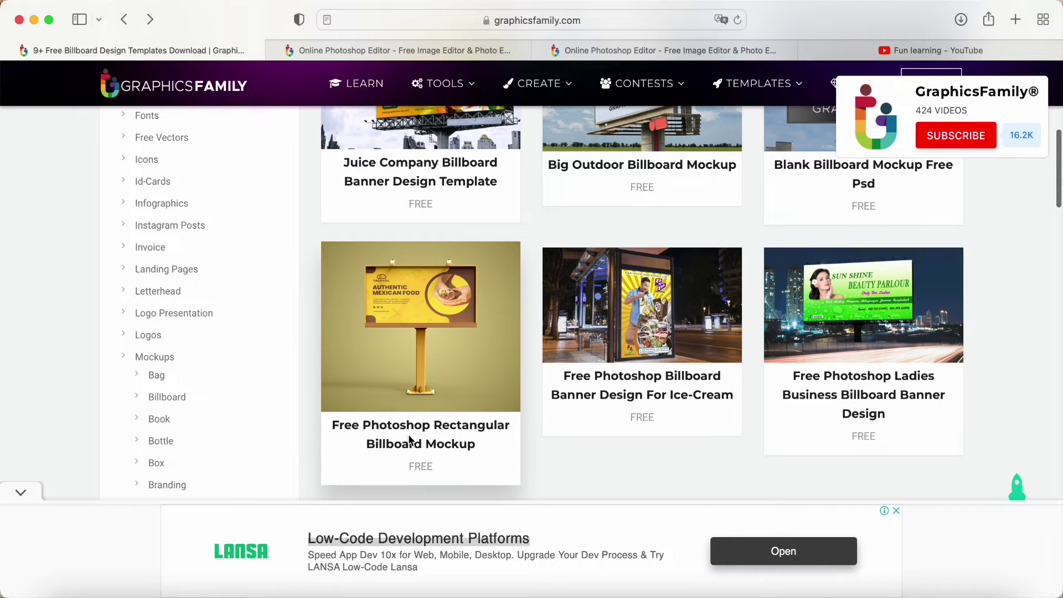
{"action": "left_click", "coordinate": [411, 434]}
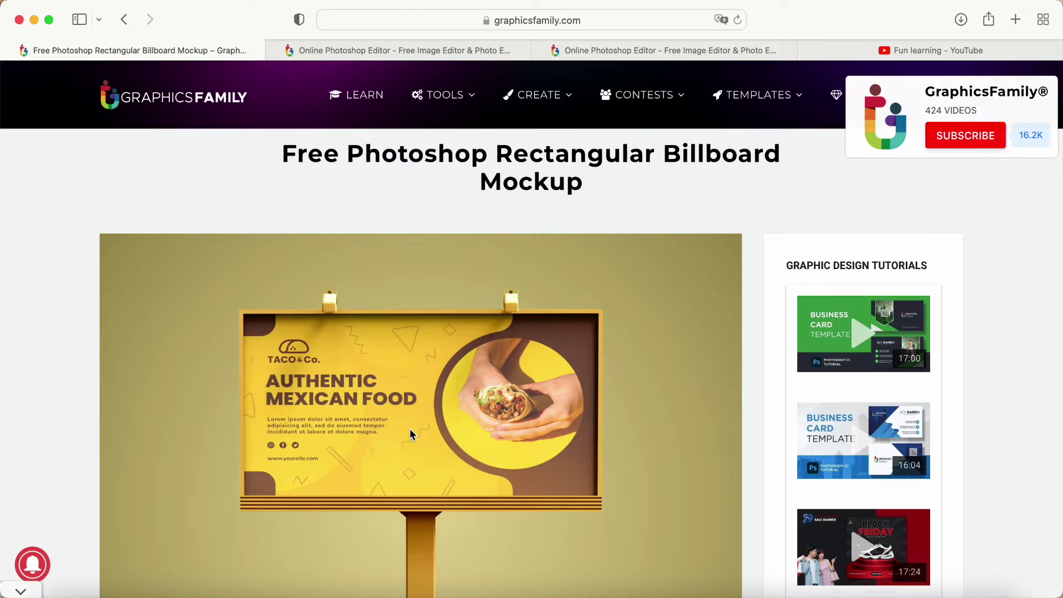
{"action": "scroll", "coordinate": [748, 361], "scroll_direction": "down", "scroll_amount": 3}
{"action": "scroll", "coordinate": [749, 361], "scroll_direction": "down", "scroll_amount": 4}
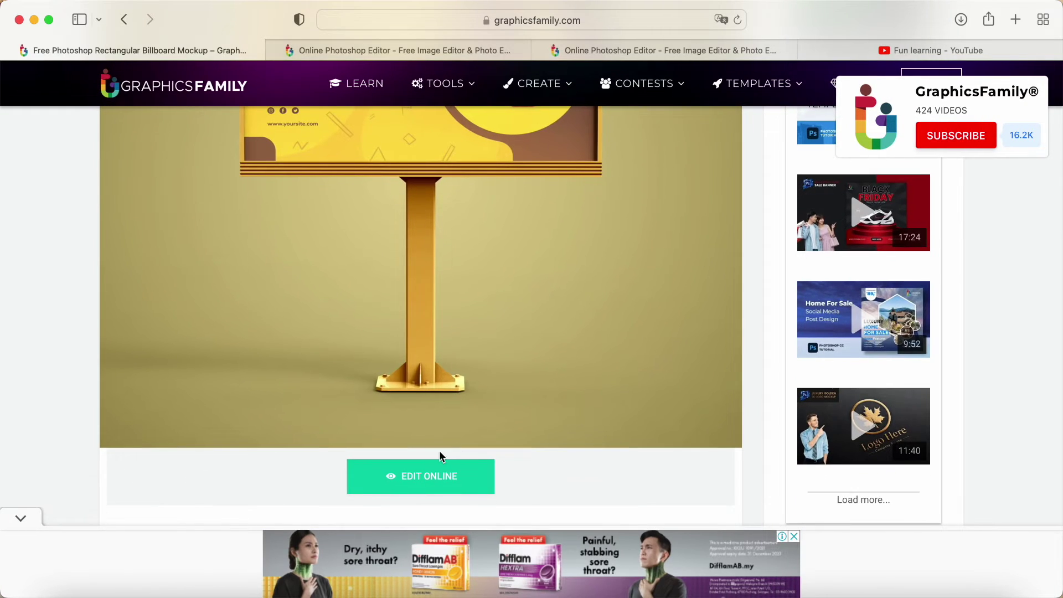
{"action": "left_click", "coordinate": [413, 475]}
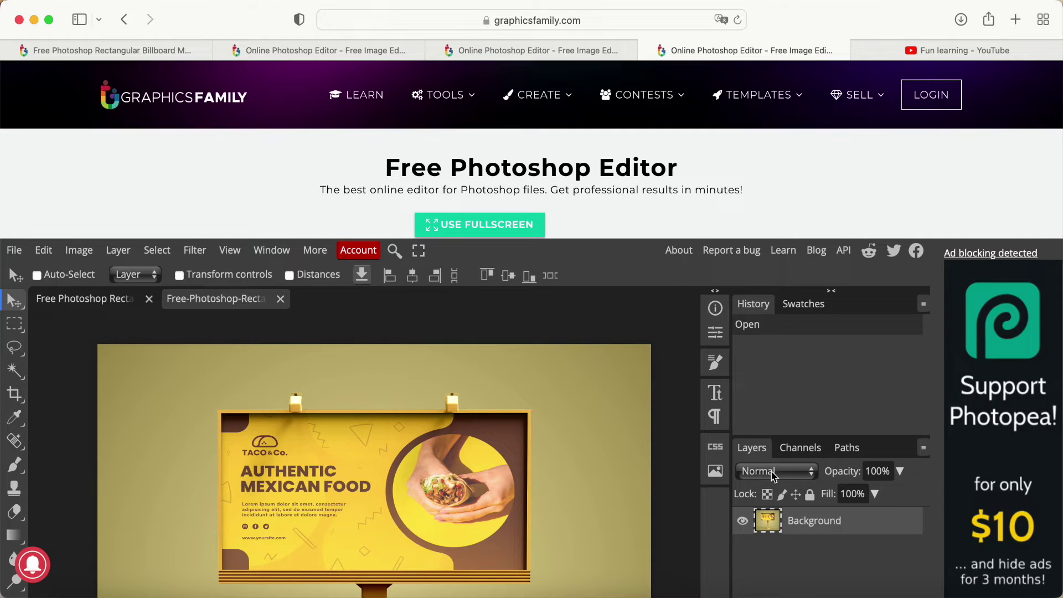
Go fullscreen and compare the two taco billboard documents, ending on the layered mockup.
{"action": "scroll", "coordinate": [771, 473], "scroll_direction": "down", "scroll_amount": 5}
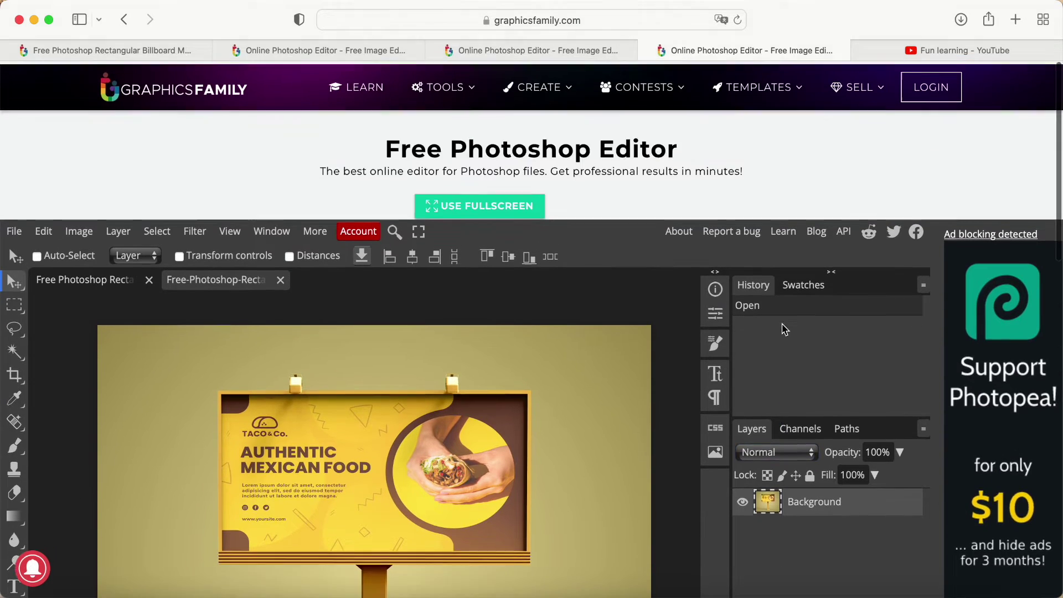
{"action": "scroll", "coordinate": [783, 327], "scroll_direction": "up", "scroll_amount": 4}
{"action": "scroll", "coordinate": [781, 326], "scroll_direction": "down", "scroll_amount": 2}
{"action": "left_click", "coordinate": [463, 153]}
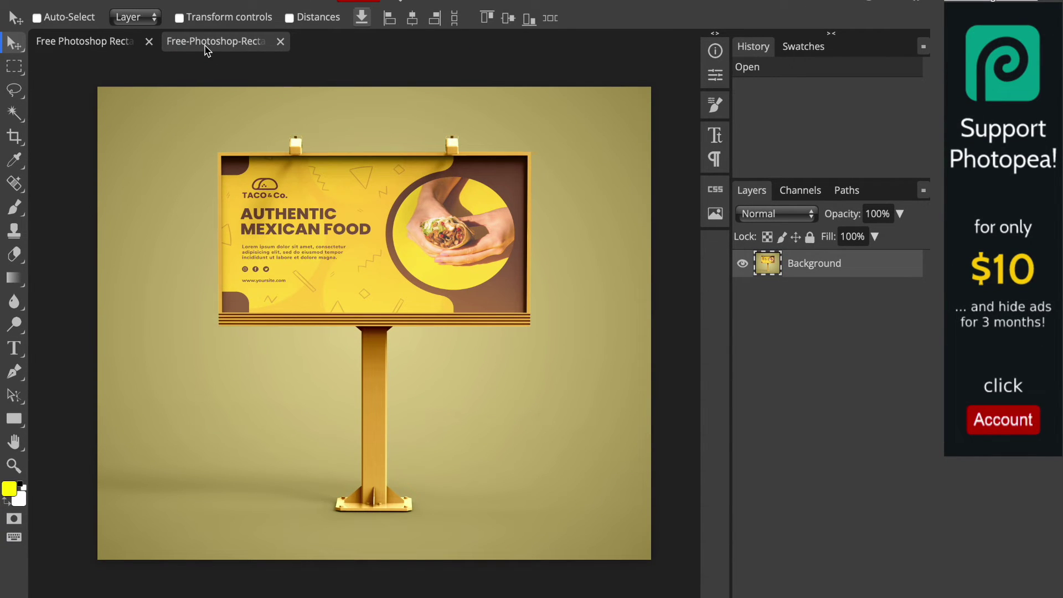
{"action": "left_click", "coordinate": [82, 47]}
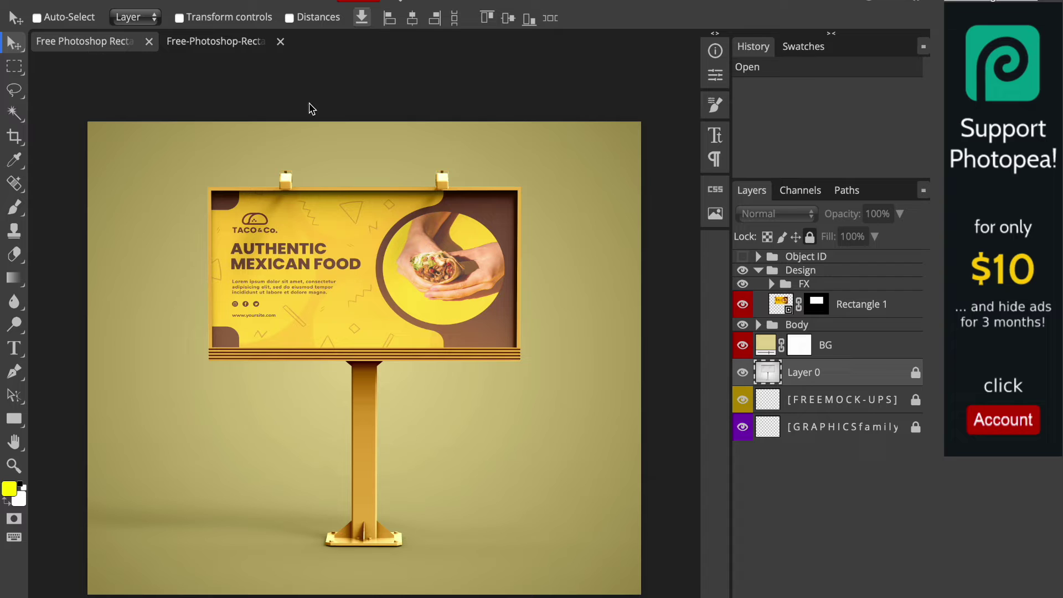
{"action": "left_click", "coordinate": [220, 46]}
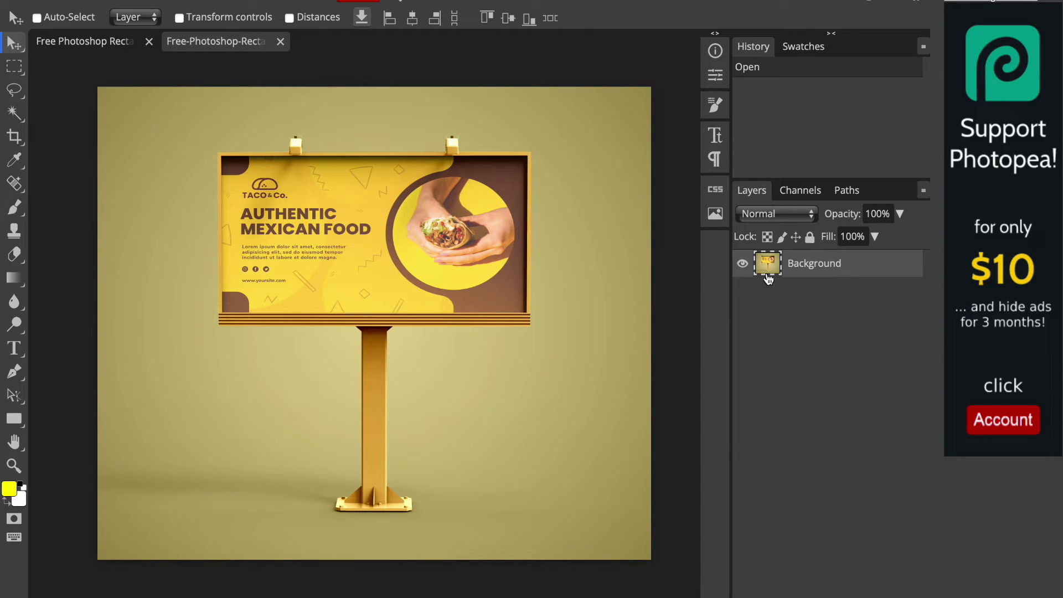
{"action": "left_click", "coordinate": [87, 46]}
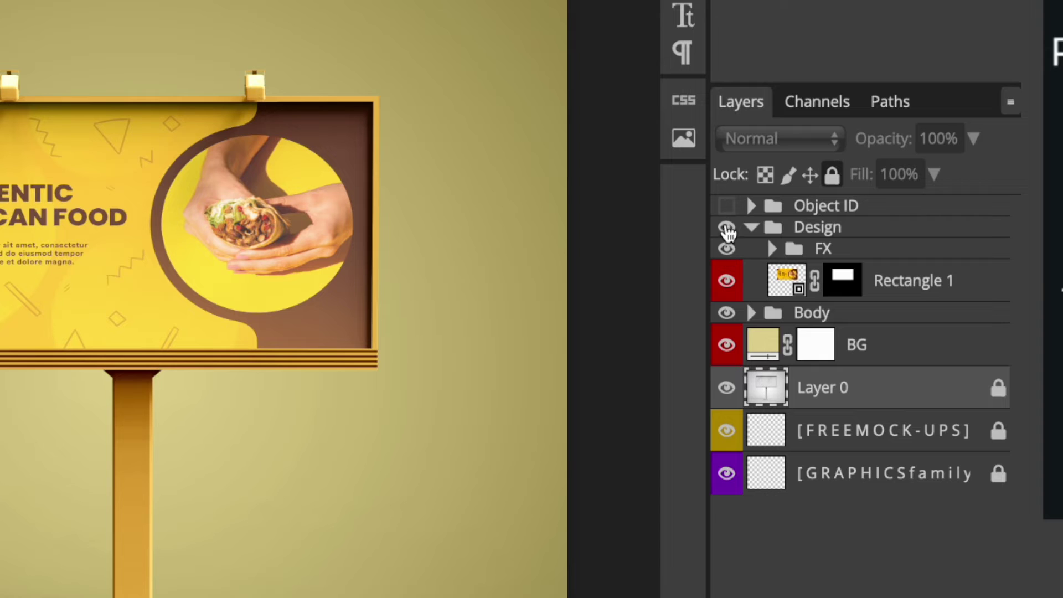
Toggle Rectangle 1's visibility off and on to confirm it carries the taco design.
{"action": "left_click", "coordinate": [727, 284]}
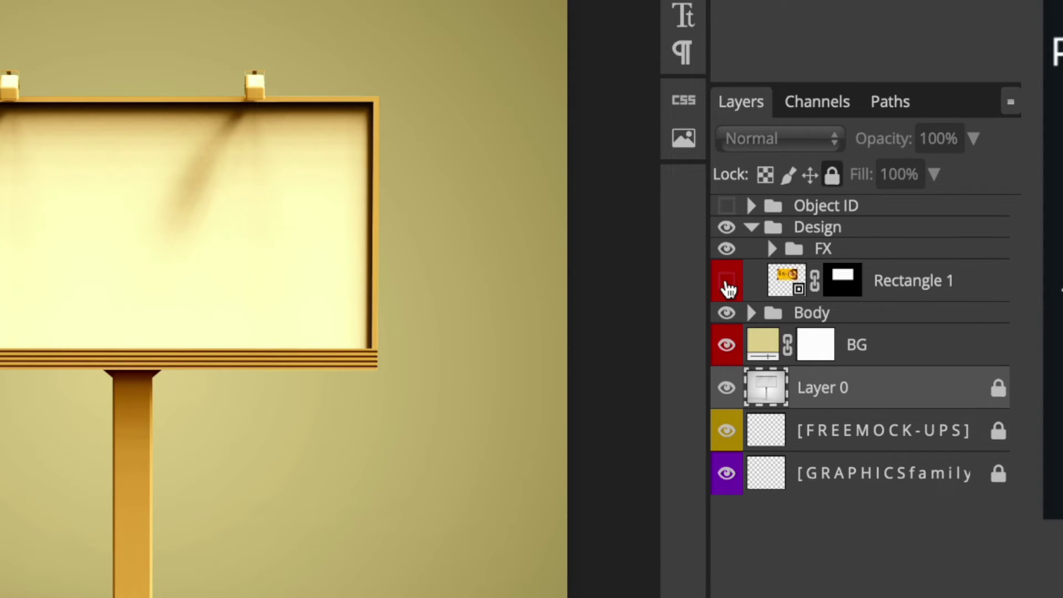
{"action": "left_click", "coordinate": [727, 284]}
{"action": "left_click", "coordinate": [727, 283]}
{"action": "left_click", "coordinate": [727, 283]}
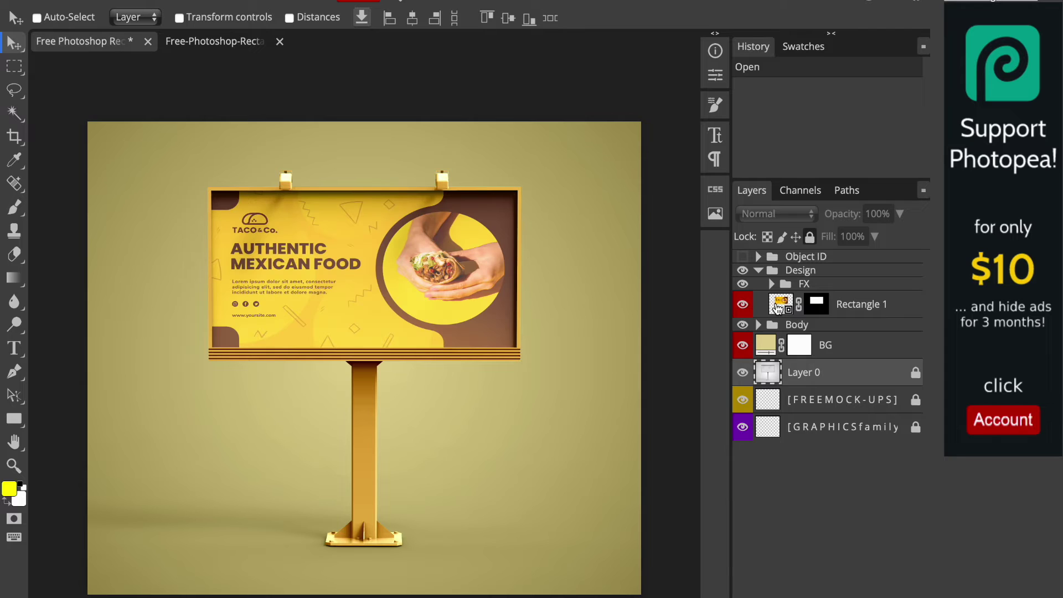
Open the billboard's Rectangle 1 smart object and hide its taco Layer 1 and red Rectangle 1.
{"action": "double_click", "coordinate": [778, 306]}
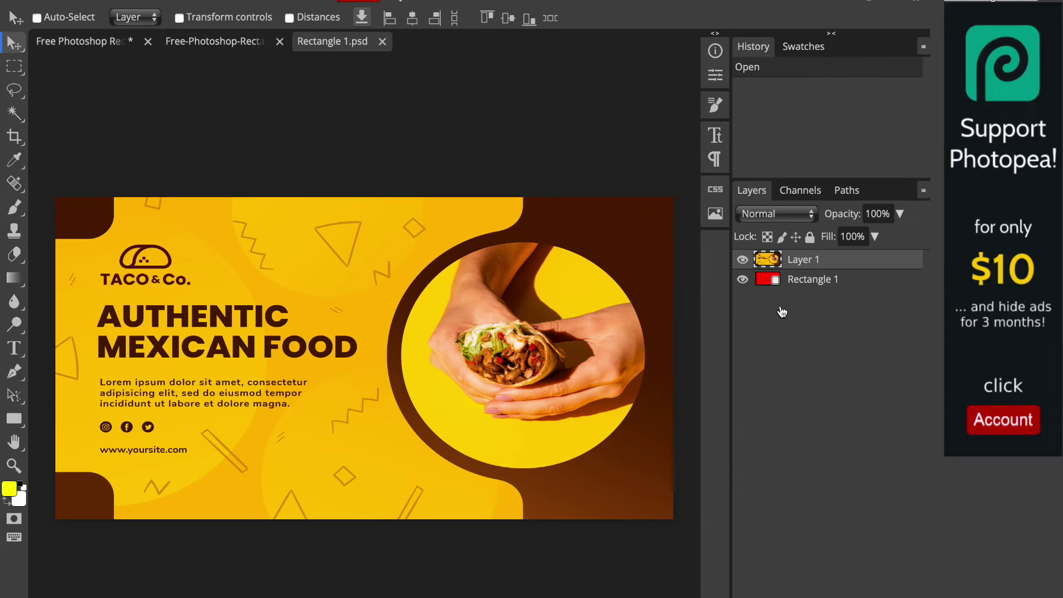
{"action": "left_click", "coordinate": [743, 259]}
{"action": "left_click", "coordinate": [742, 282]}
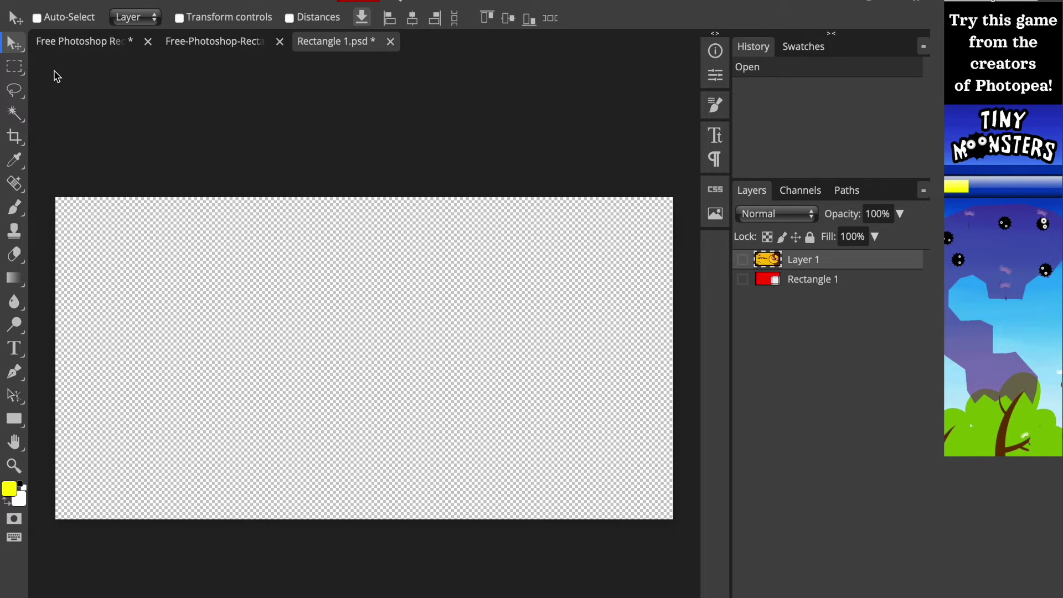
Place huge.png into the design as the HUGE SALE banner layer 'huge'.
{"action": "left_click", "coordinate": [14, 1]}
{"action": "left_click", "coordinate": [41, 64]}
{"action": "left_click", "coordinate": [543, 323]}
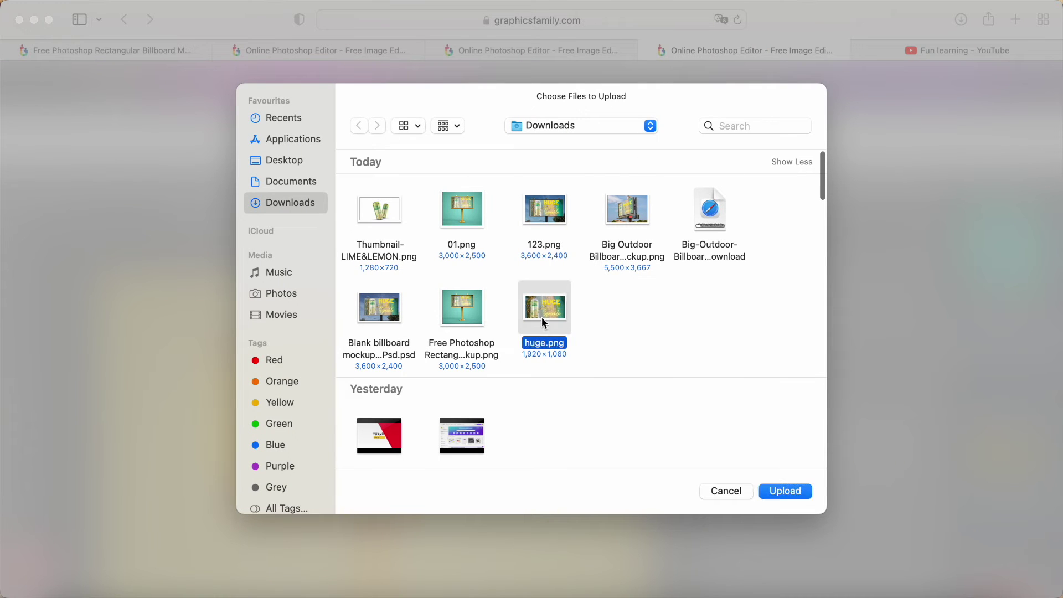
{"action": "left_click", "coordinate": [787, 490]}
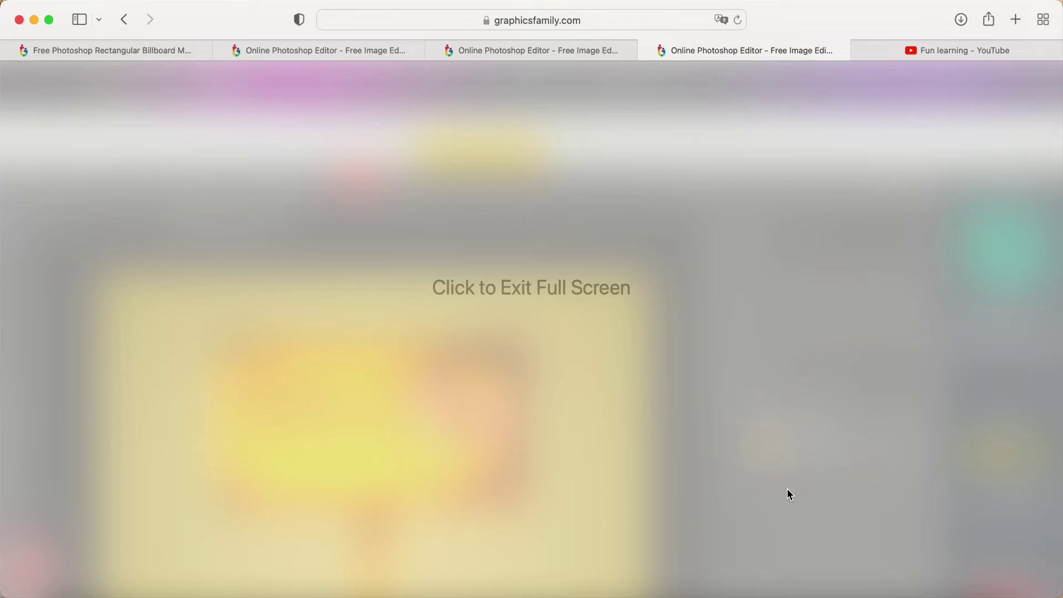
{"action": "left_click", "coordinate": [576, 280]}
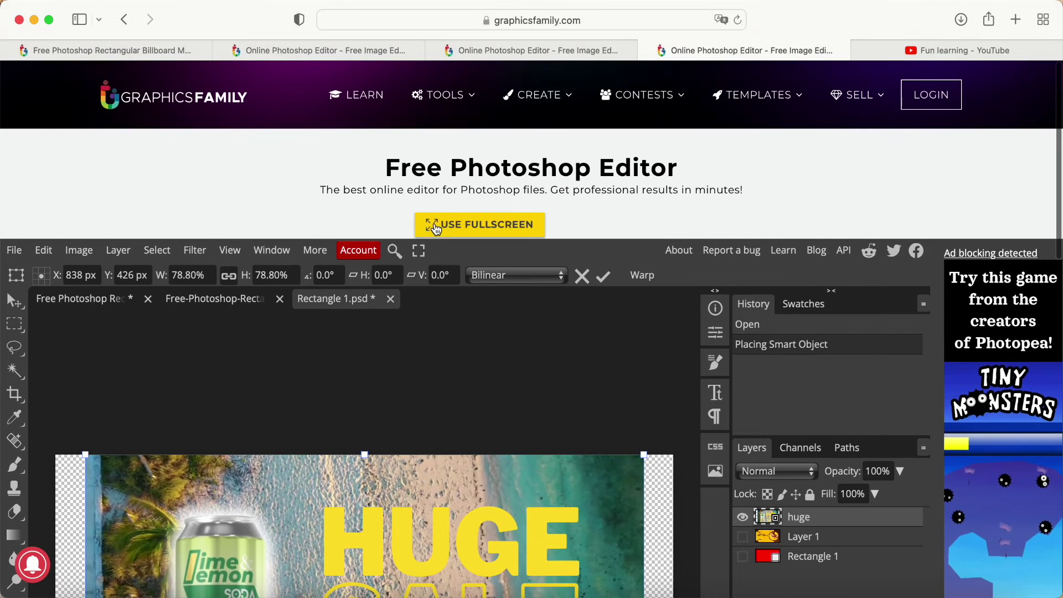
Scale the placed HUGE SALE banner to 87.19% and shift it to cover the whole canvas.
{"action": "left_click", "coordinate": [451, 225]}
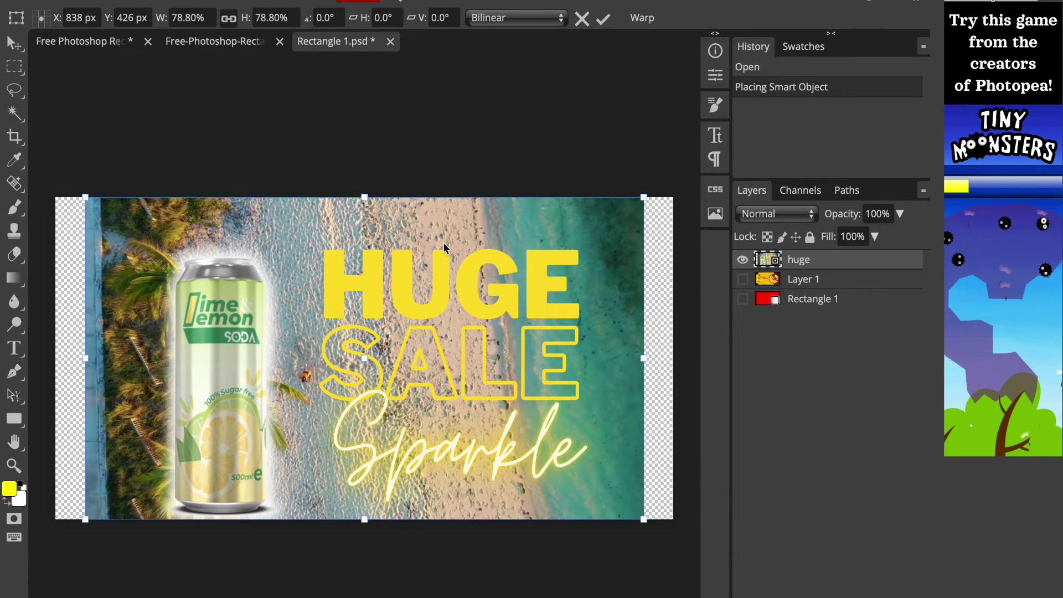
{"action": "left_click_drag", "start_coordinate": [422, 325], "coordinate": [393, 325]}
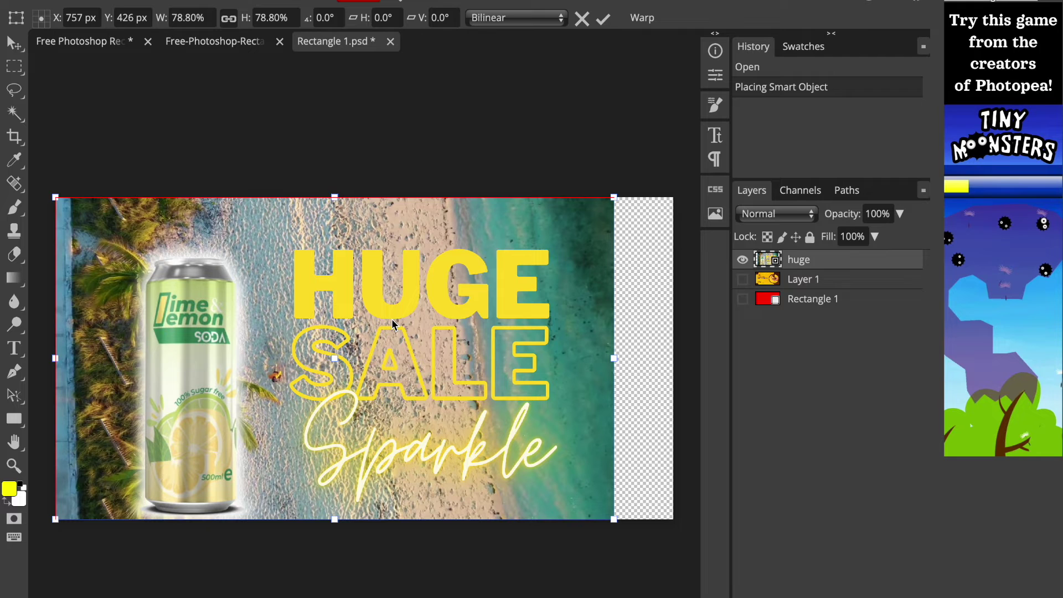
{"action": "left_click_drag", "start_coordinate": [614, 360], "coordinate": [673, 360]}
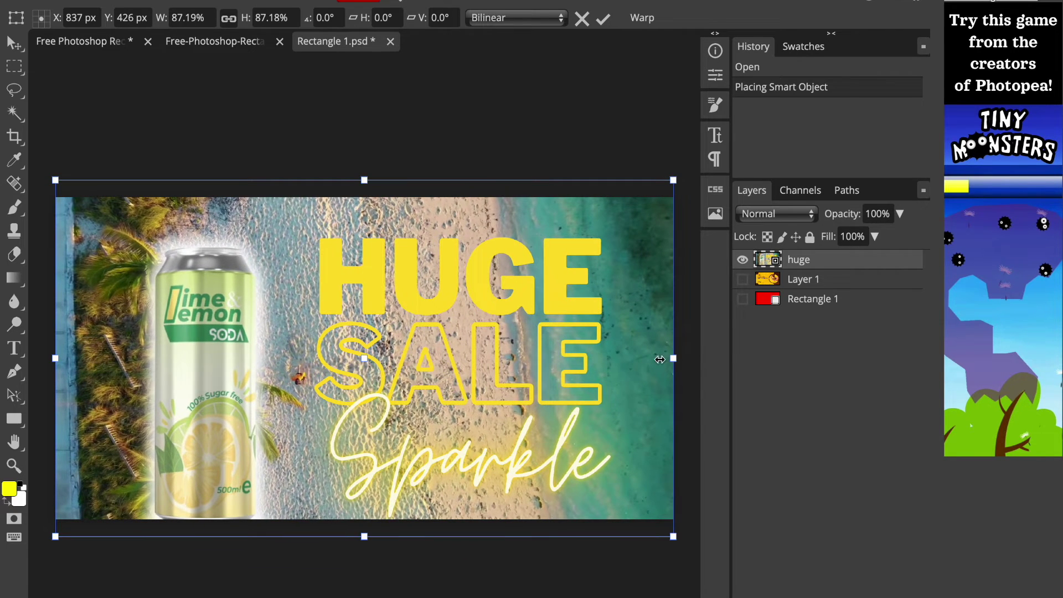
{"action": "left_click_drag", "start_coordinate": [379, 388], "coordinate": [386, 356]}
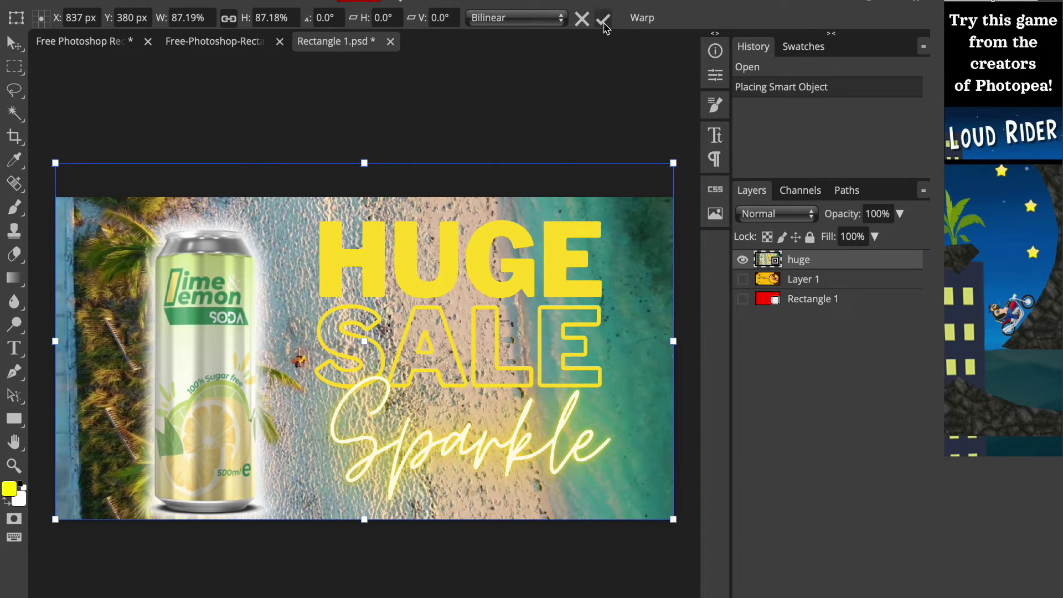
{"action": "left_click", "coordinate": [603, 21]}
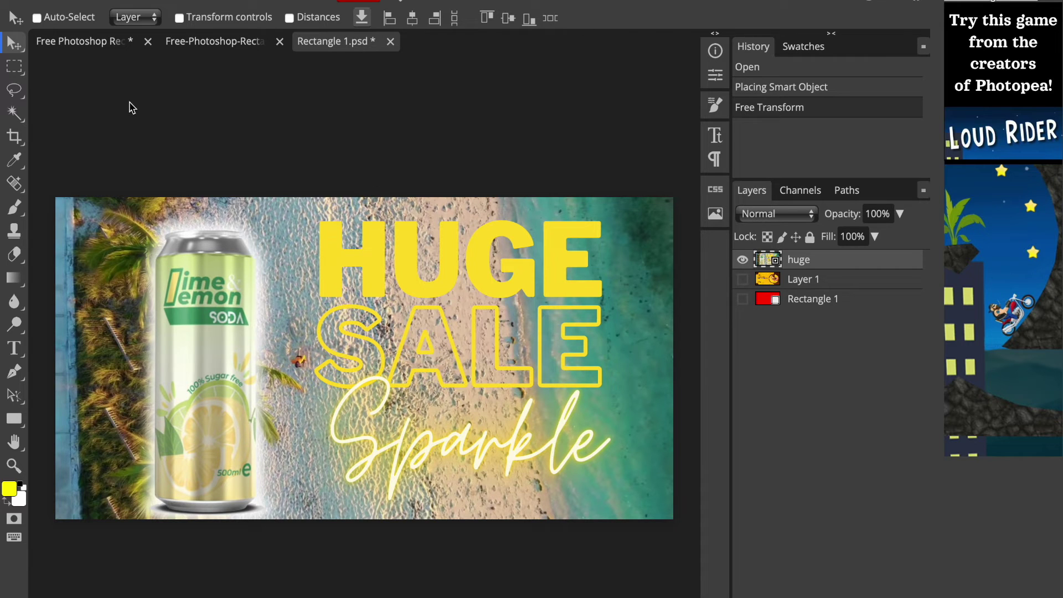
Save the banner into the billboard smart object, then toggle the mockup's Design group to compare.
{"action": "left_click", "coordinate": [15, 3]}
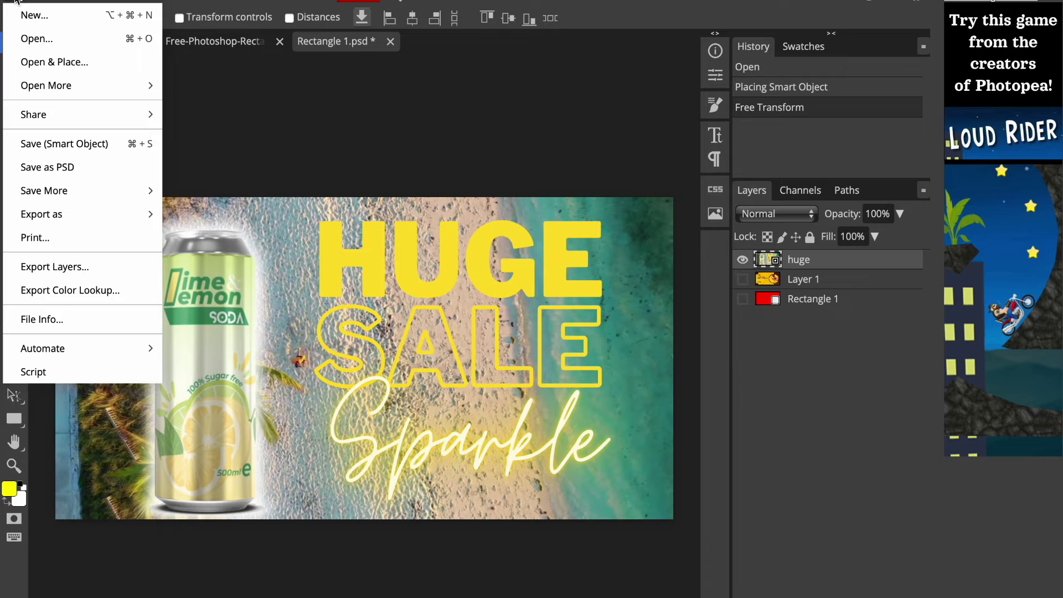
{"action": "left_click", "coordinate": [90, 145]}
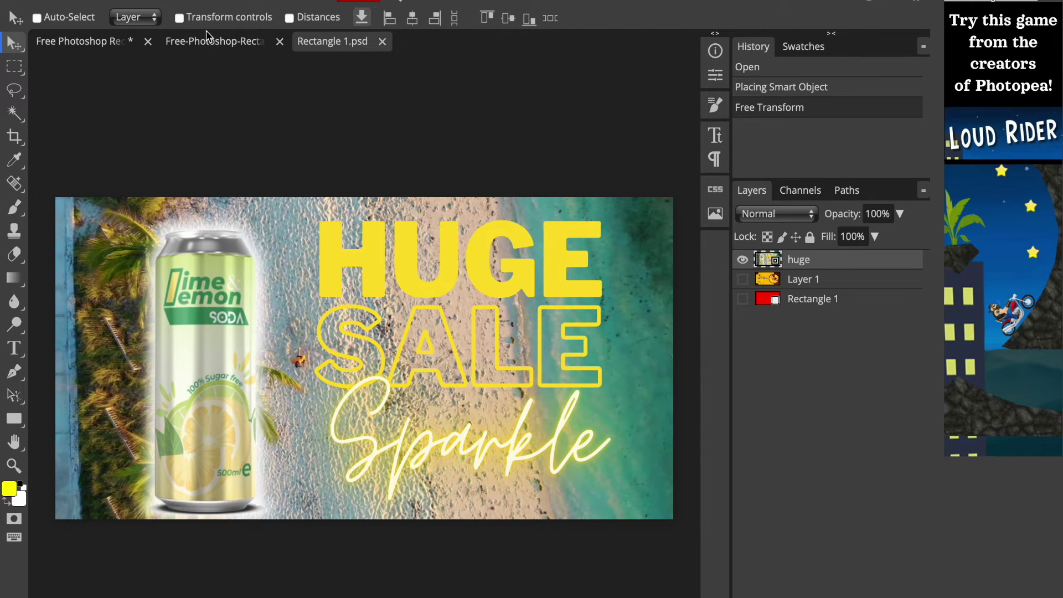
{"action": "left_click", "coordinate": [195, 48]}
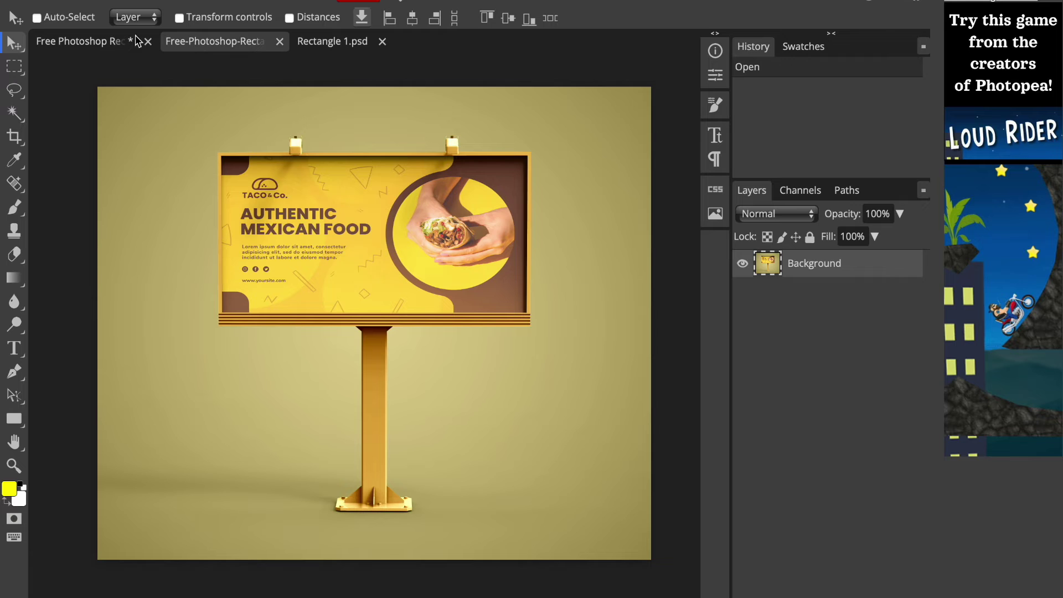
{"action": "left_click", "coordinate": [90, 48]}
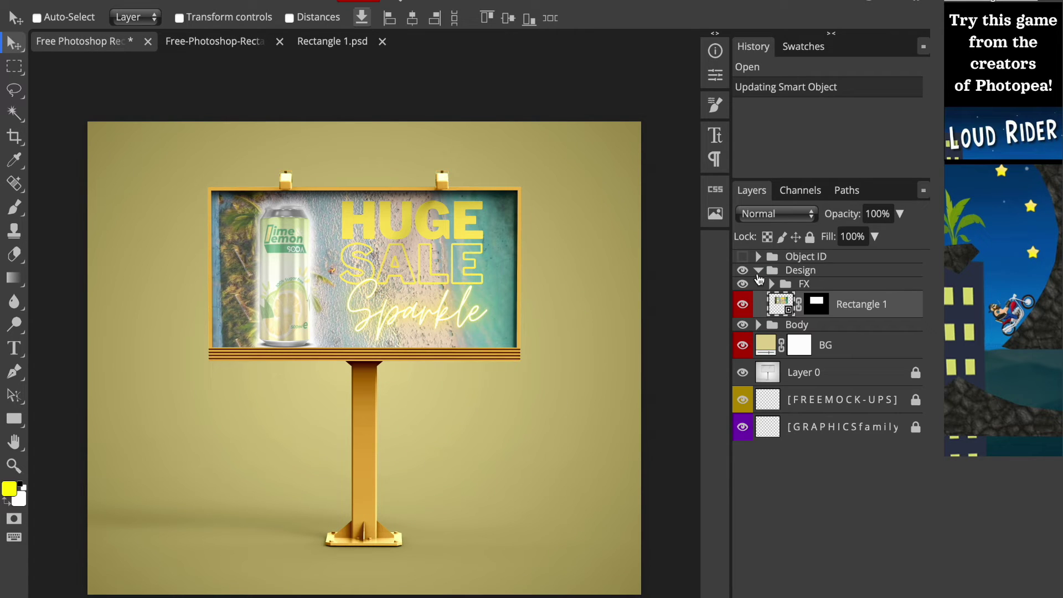
{"action": "left_click", "coordinate": [743, 271]}
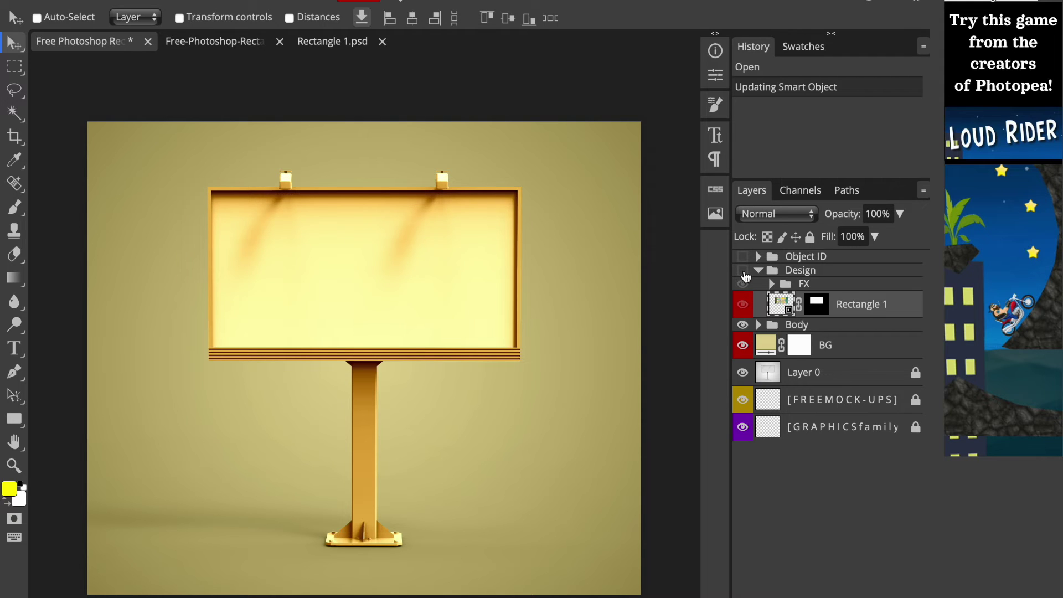
{"action": "left_click", "coordinate": [743, 271]}
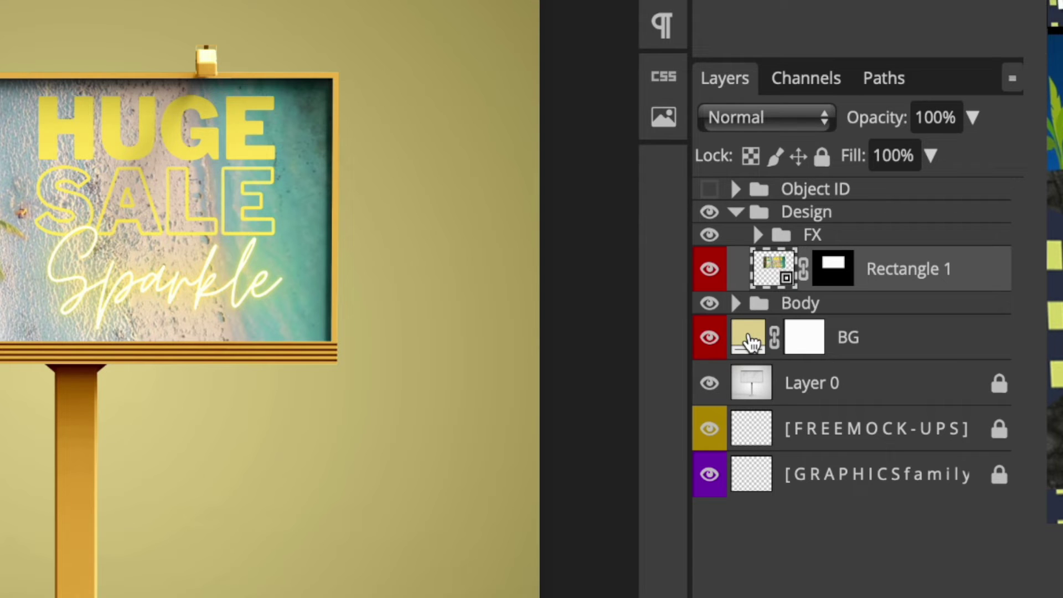
Recolour the mockup's BG background layer from olive yellow to teal #94dee1.
{"action": "double_click", "coordinate": [748, 339]}
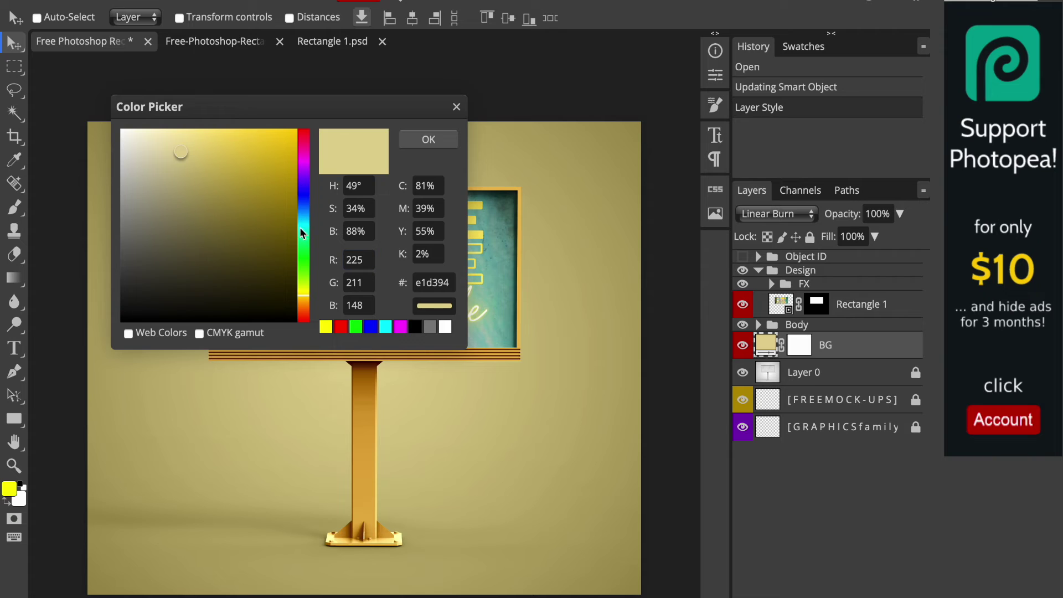
{"action": "left_click", "coordinate": [303, 229]}
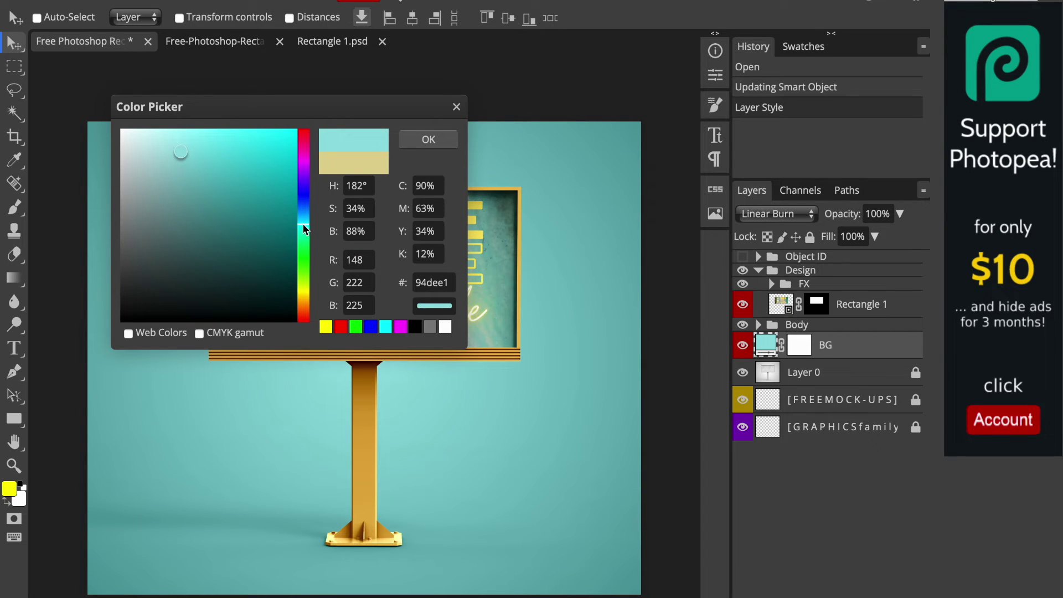
{"action": "left_click", "coordinate": [429, 141]}
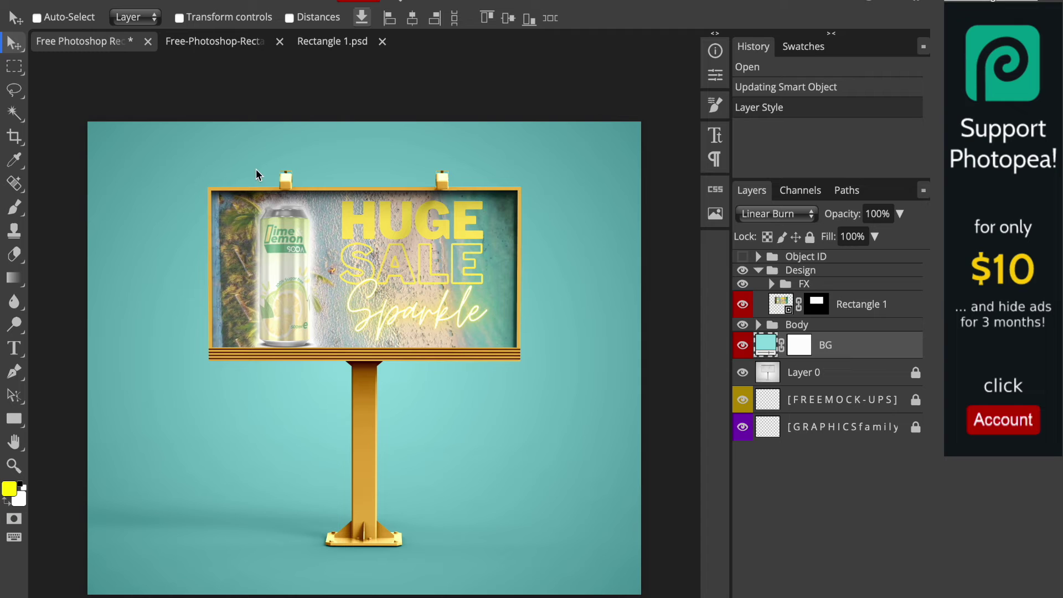
{"action": "left_click", "coordinate": [15, 2]}
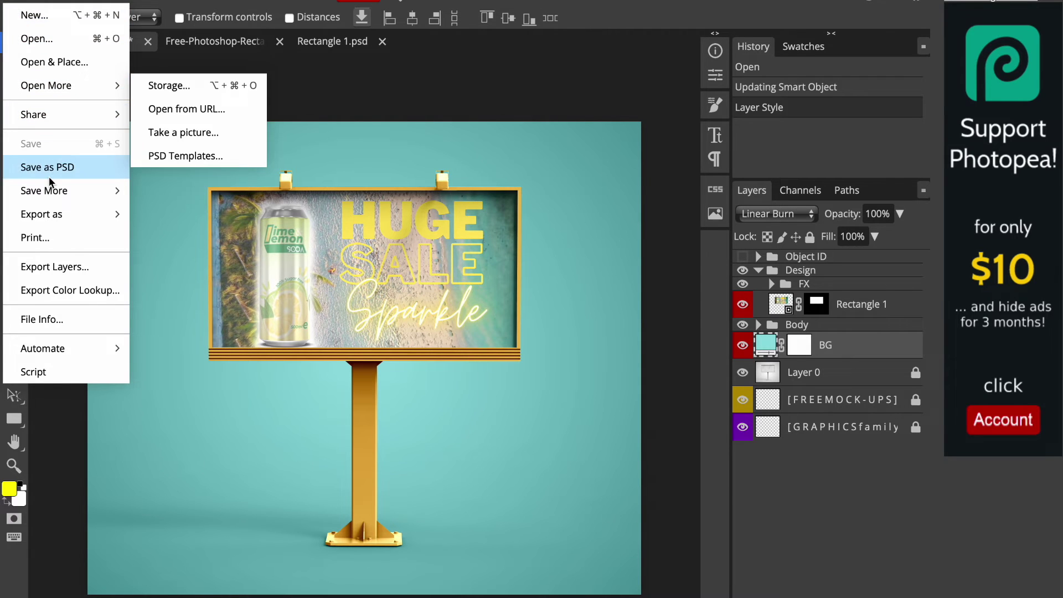
Export the teal billboard mockup as a 3000×2500 PNG named 1234, then exit browser full screen.
{"action": "mouse_move", "coordinate": [51, 215]}
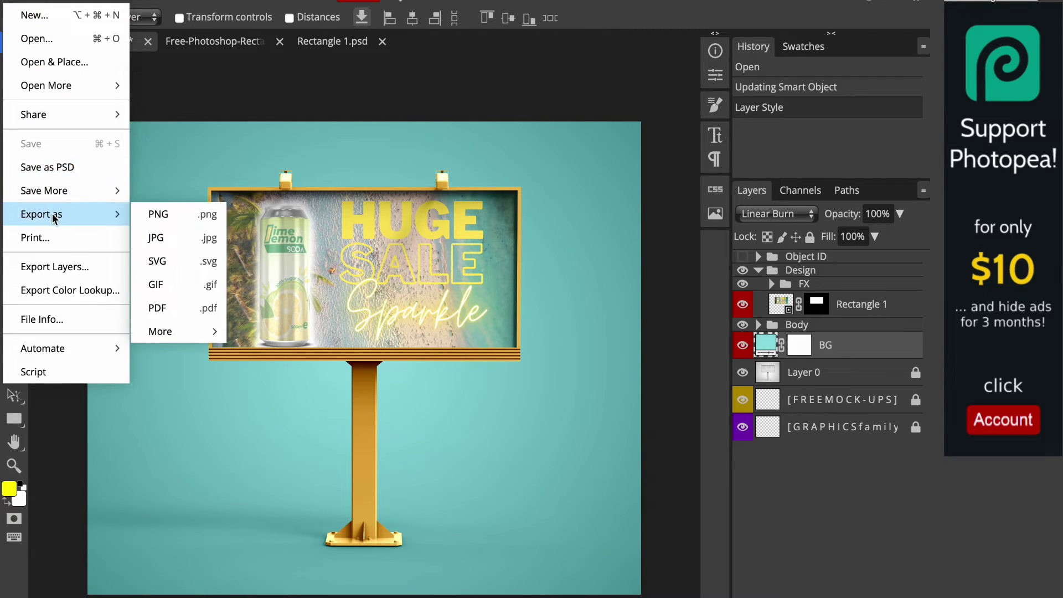
{"action": "left_click", "coordinate": [155, 216]}
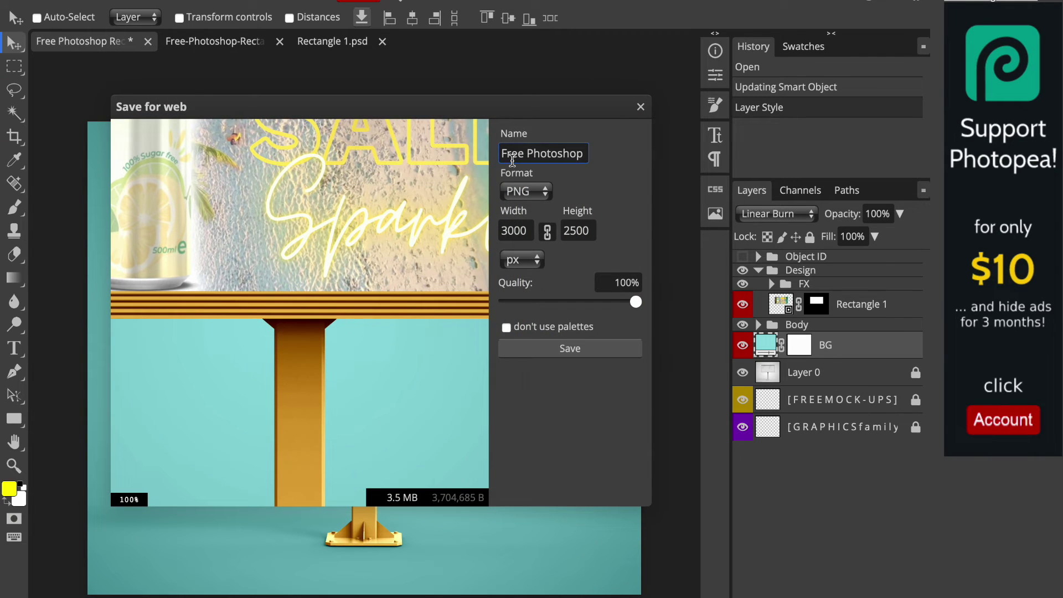
{"action": "left_click_drag", "start_coordinate": [505, 154], "coordinate": [652, 156]}
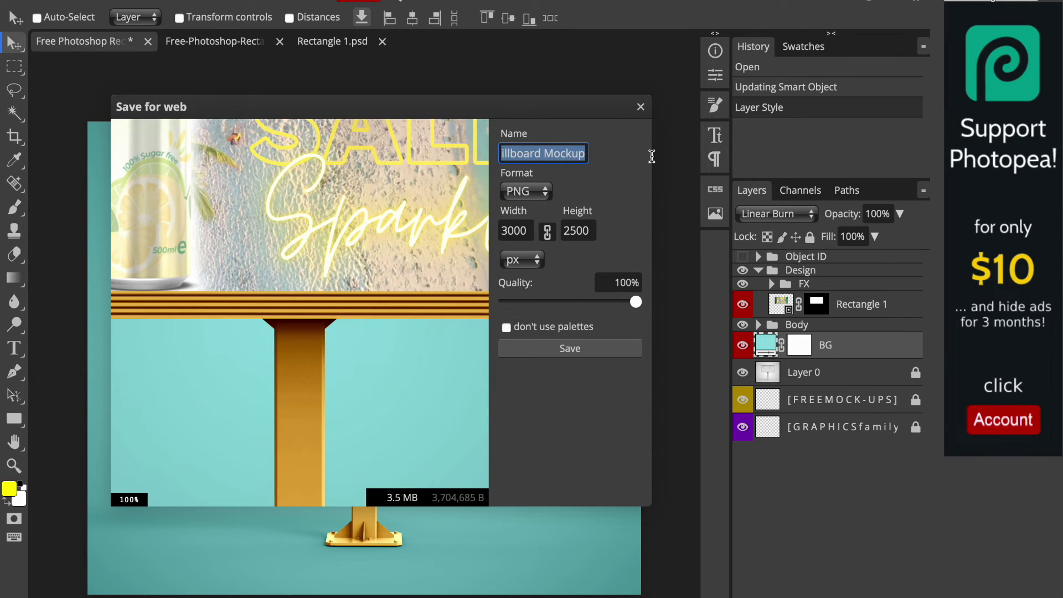
{"action": "type", "text": "F1234"}
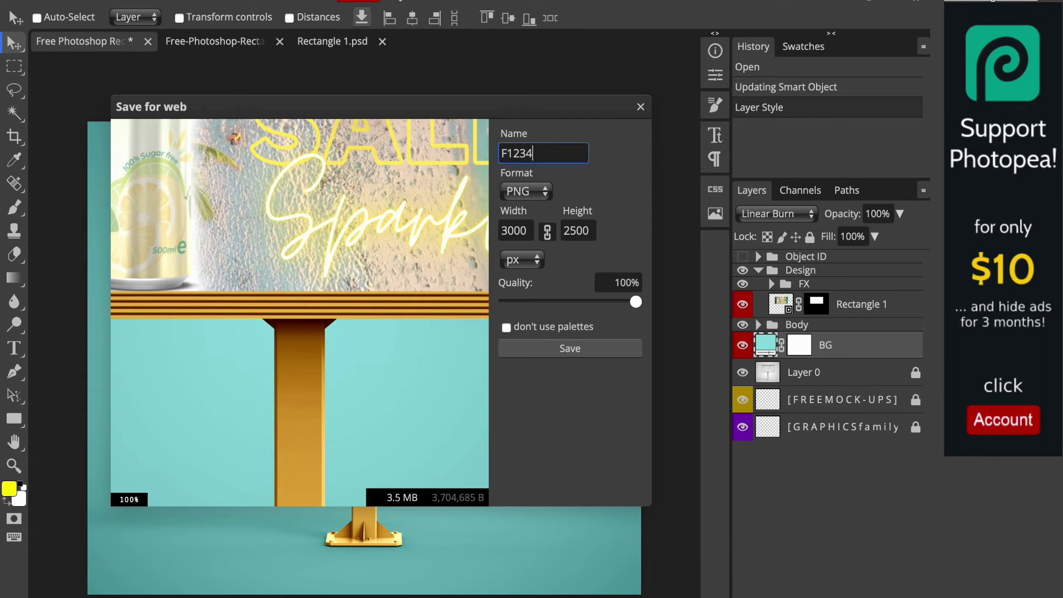
{"action": "left_click", "coordinate": [505, 155]}
{"action": "key", "text": "BackSpace"}
{"action": "left_click", "coordinate": [567, 349]}
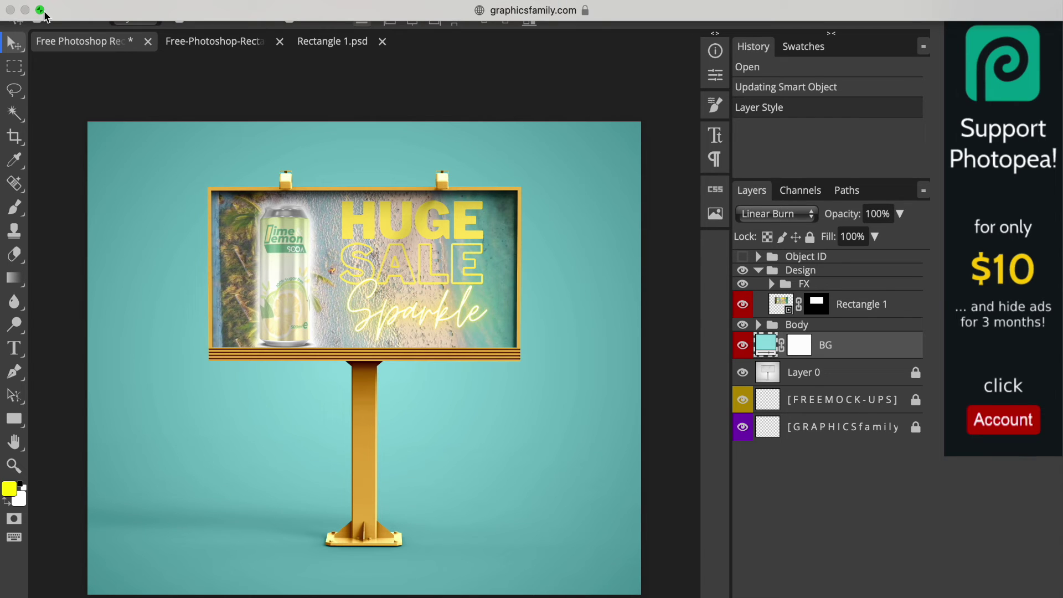
{"action": "left_click", "coordinate": [39, 10]}
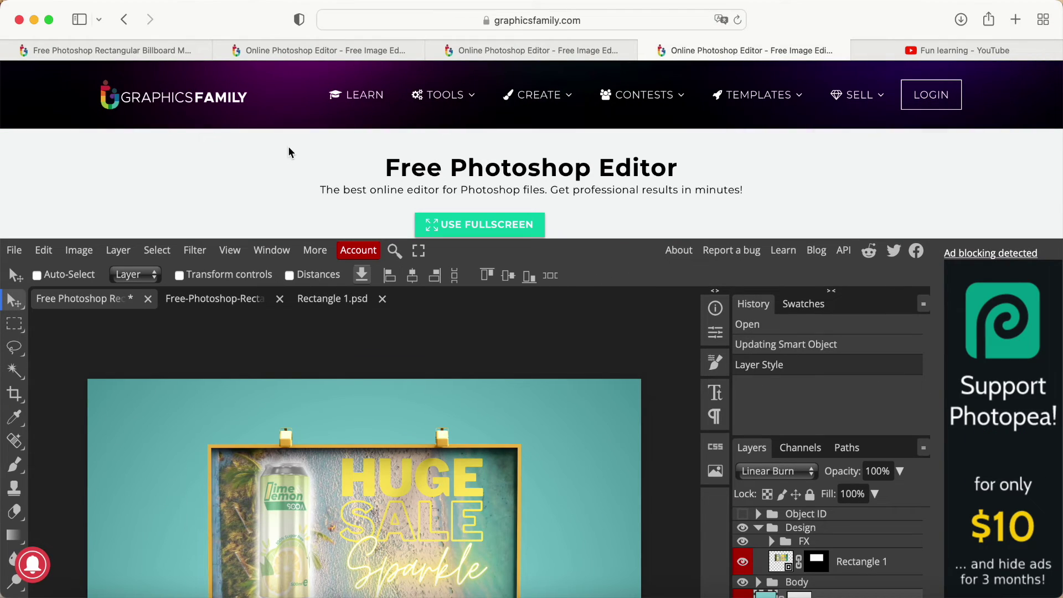